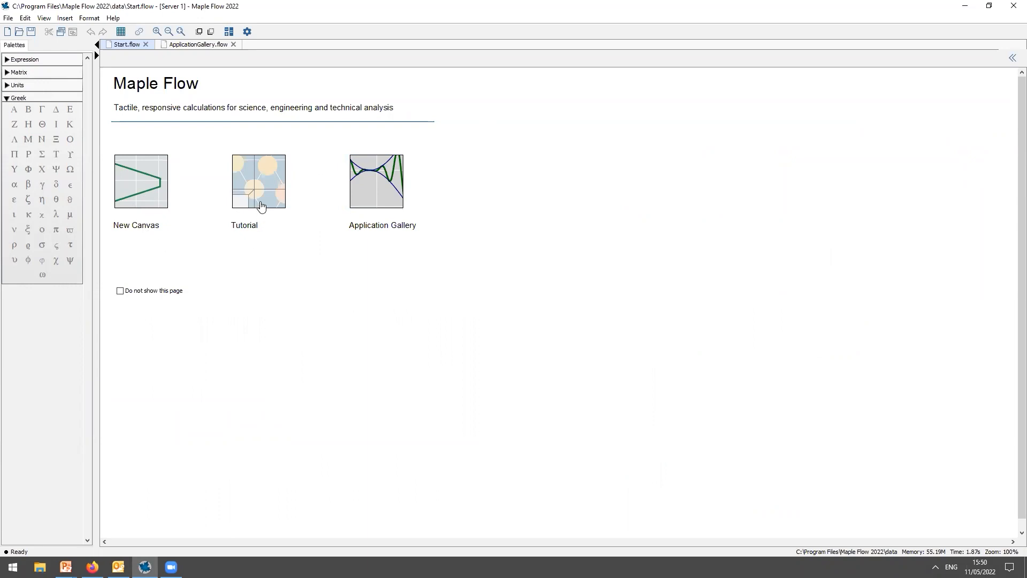
Open the Application Gallery and browse its example categories from Aerospace Engineering through Pipeline Design
click(377, 187)
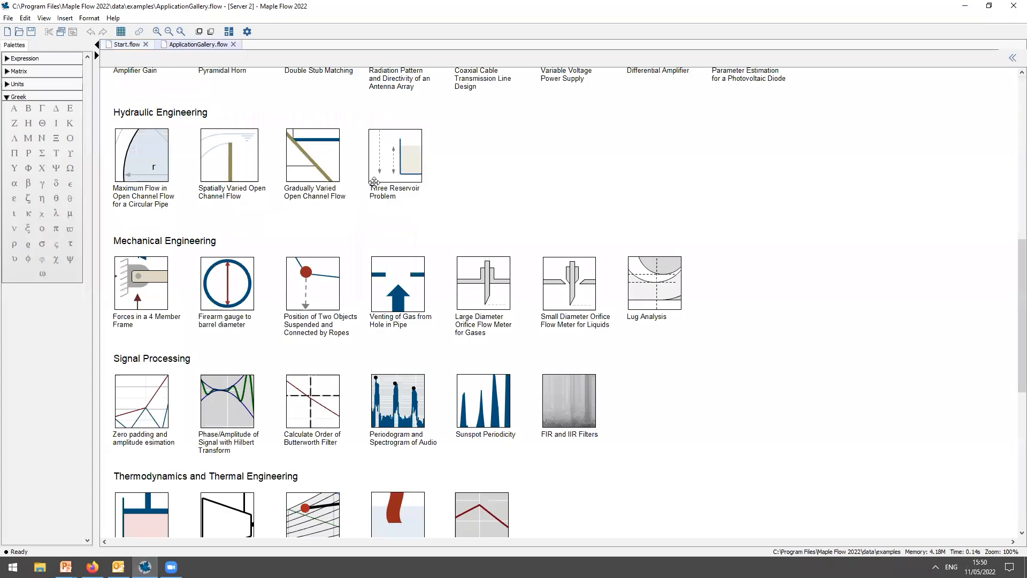
scroll(541, 221, up, 10)
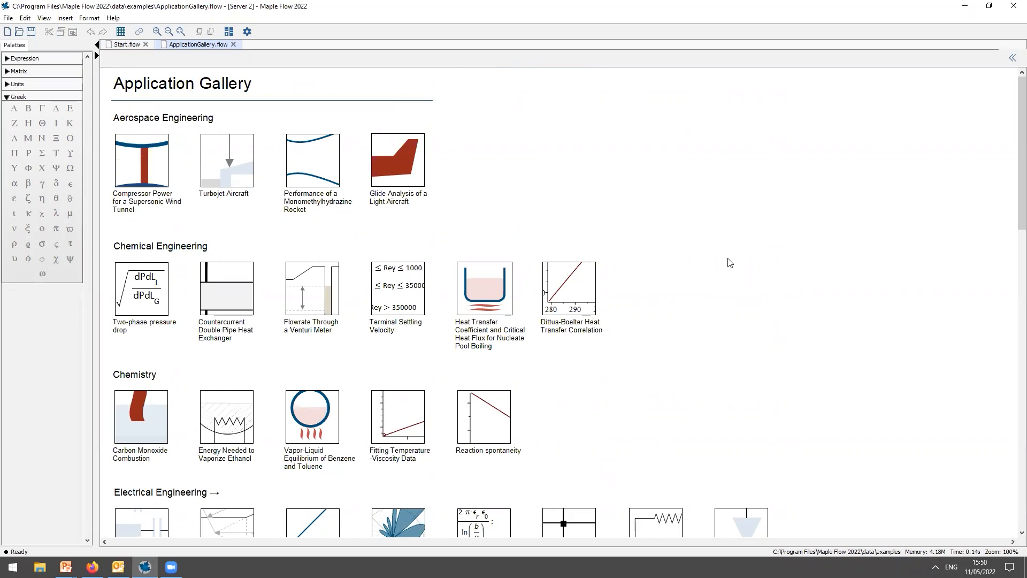
scroll(727, 374, down, 3)
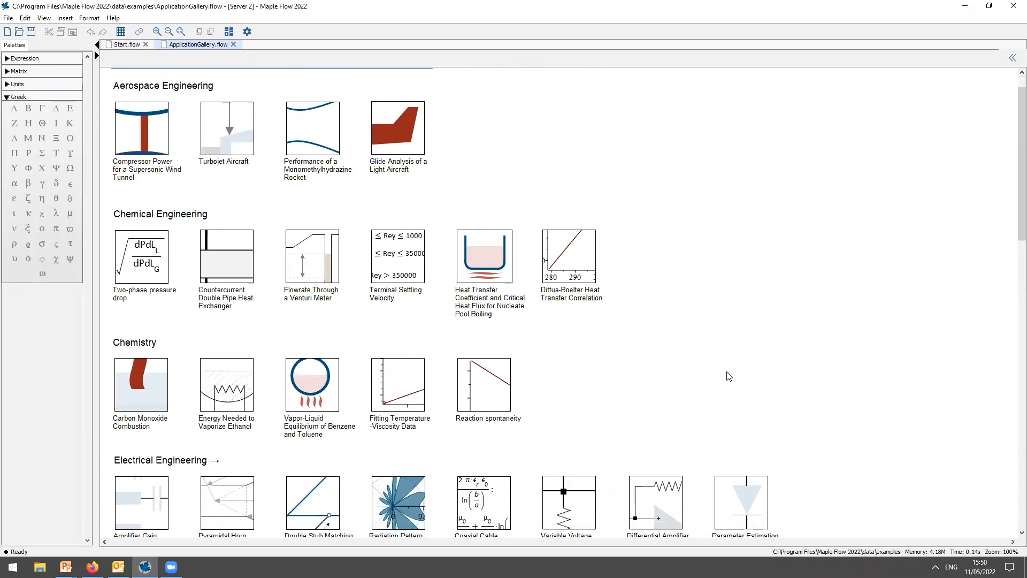
scroll(669, 428, down, 2)
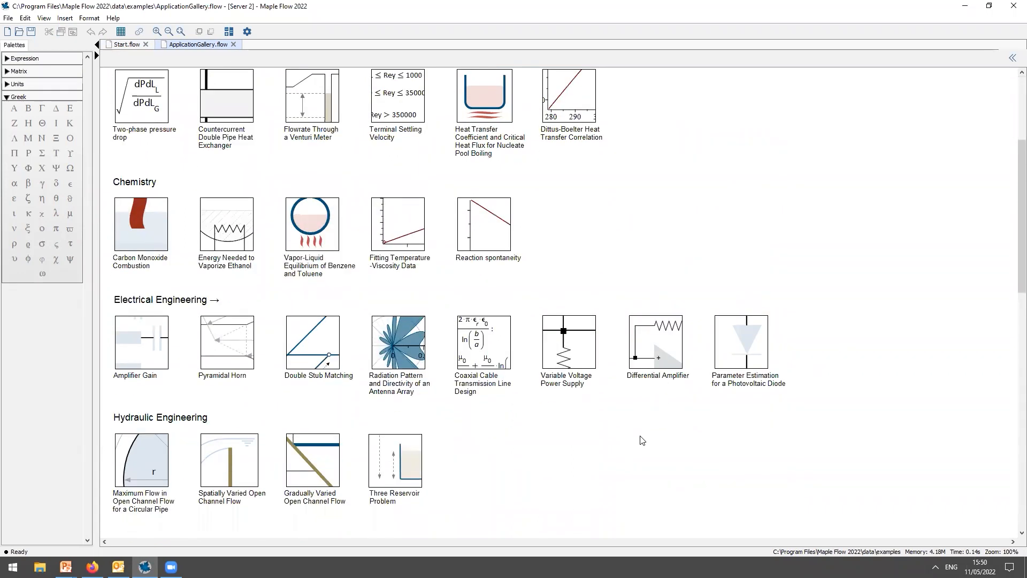
scroll(640, 442, down, 5)
scroll(639, 441, down, 4)
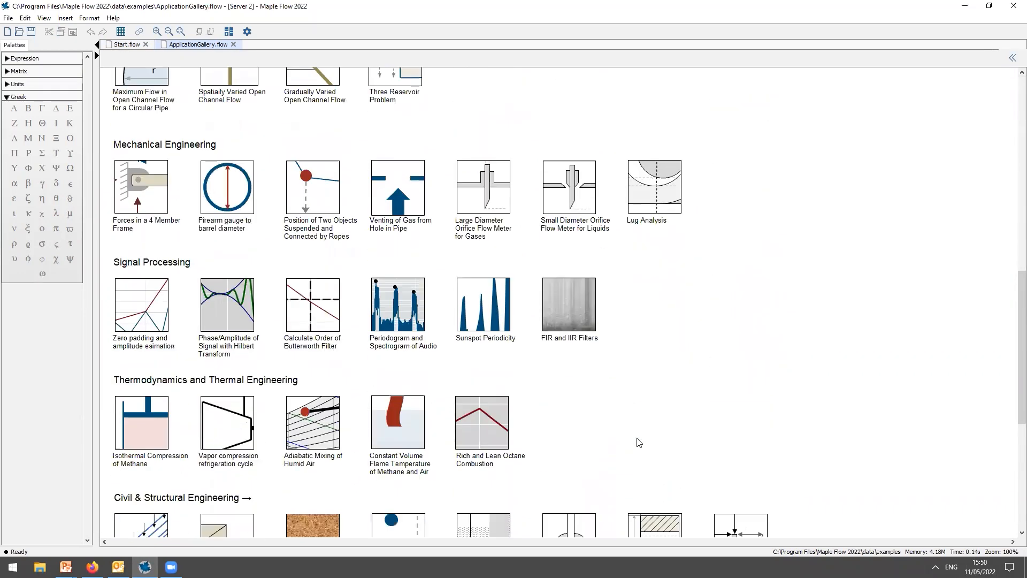
scroll(639, 441, down, 3)
scroll(639, 441, down, 2)
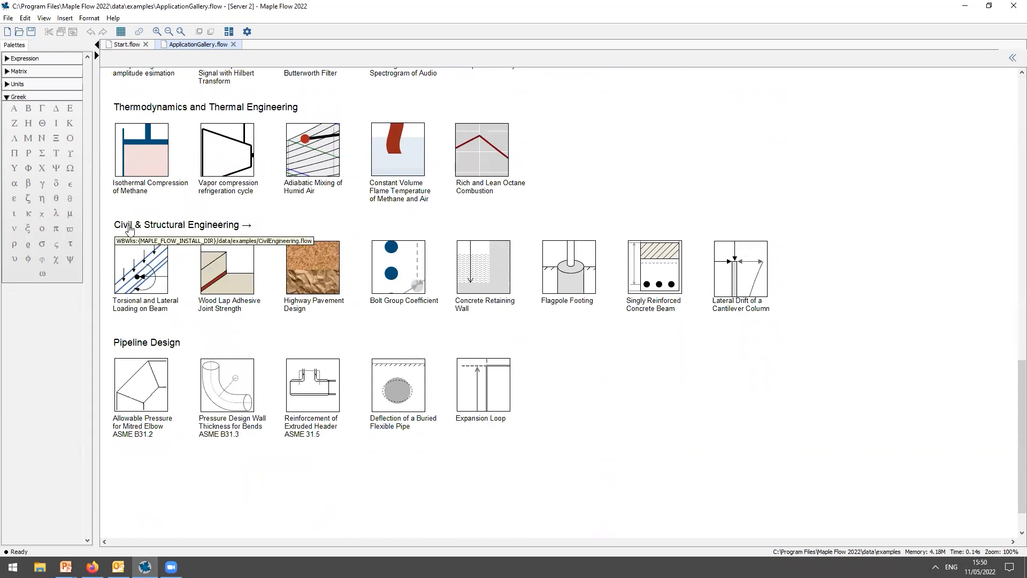
Open the Civil & Structural Engineering examples and load the Crack Width in Doubly Reinforced Concrete Beam worksheet
click(178, 229)
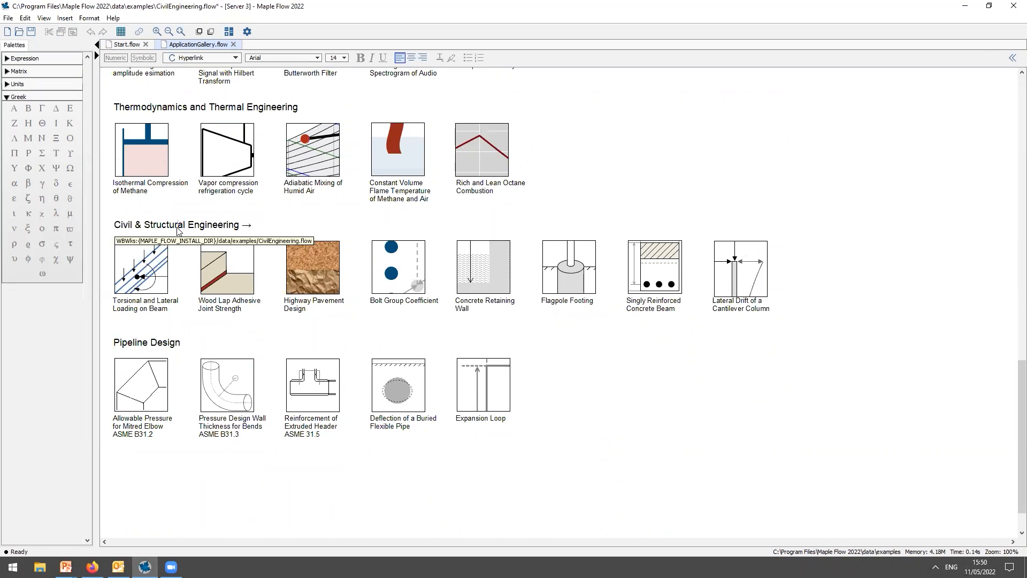
scroll(479, 290, down, 3)
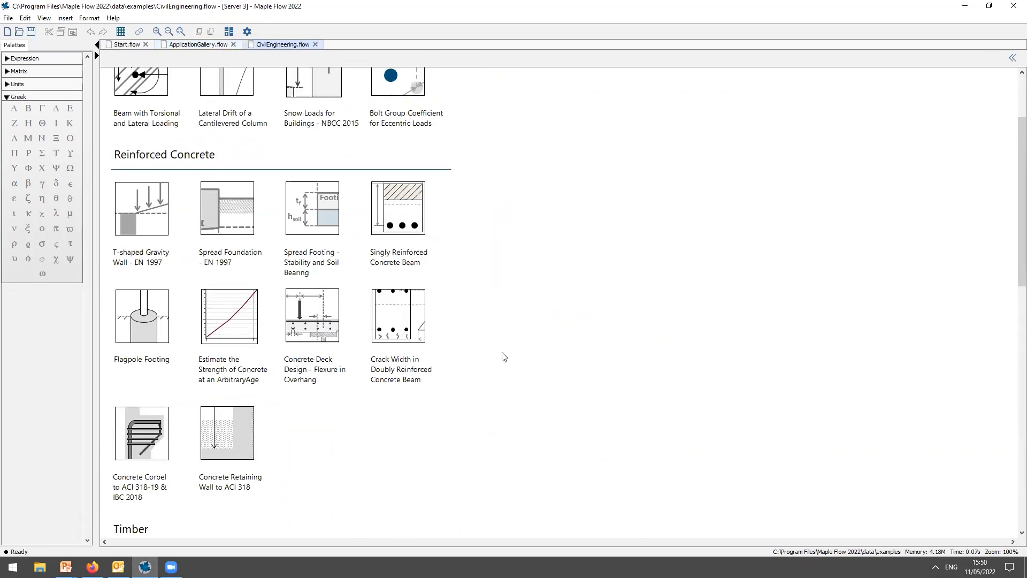
click(389, 320)
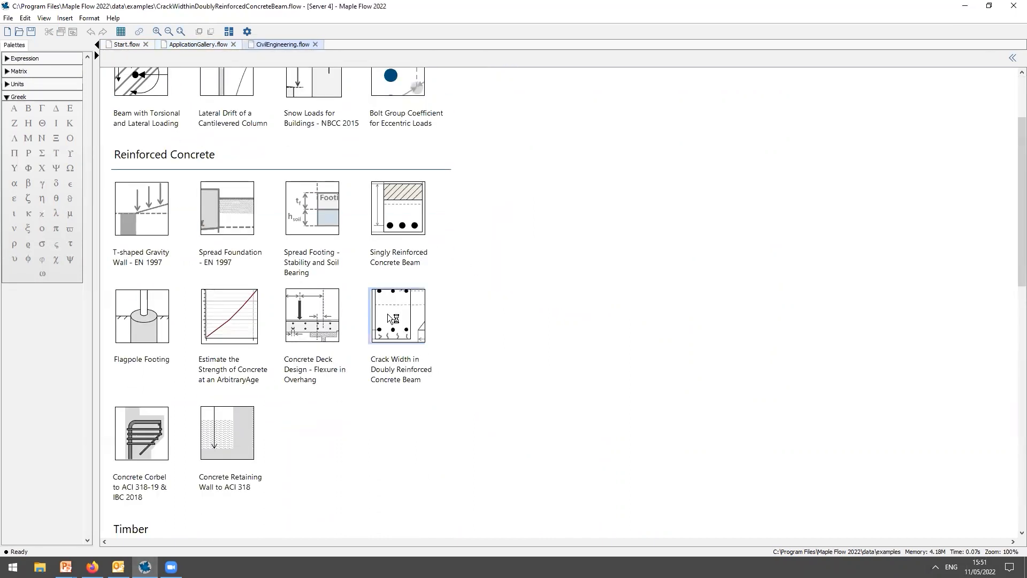
drag(316, 397, 384, 396)
click(385, 395)
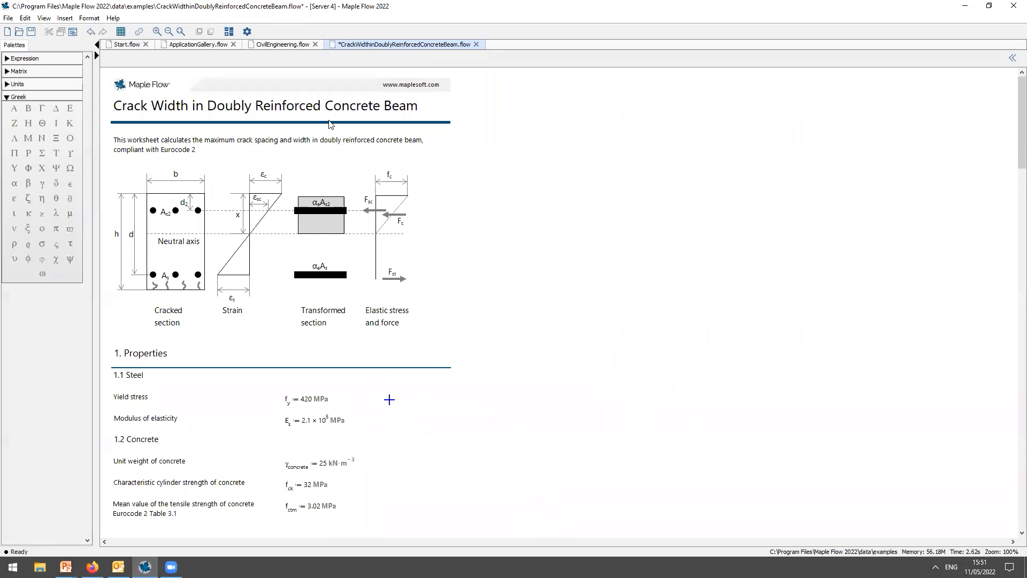
Convert the output unit of the uncracked section's neutral axis depth in section 2.1 to inch
drag(1012, 149, 1012, 192)
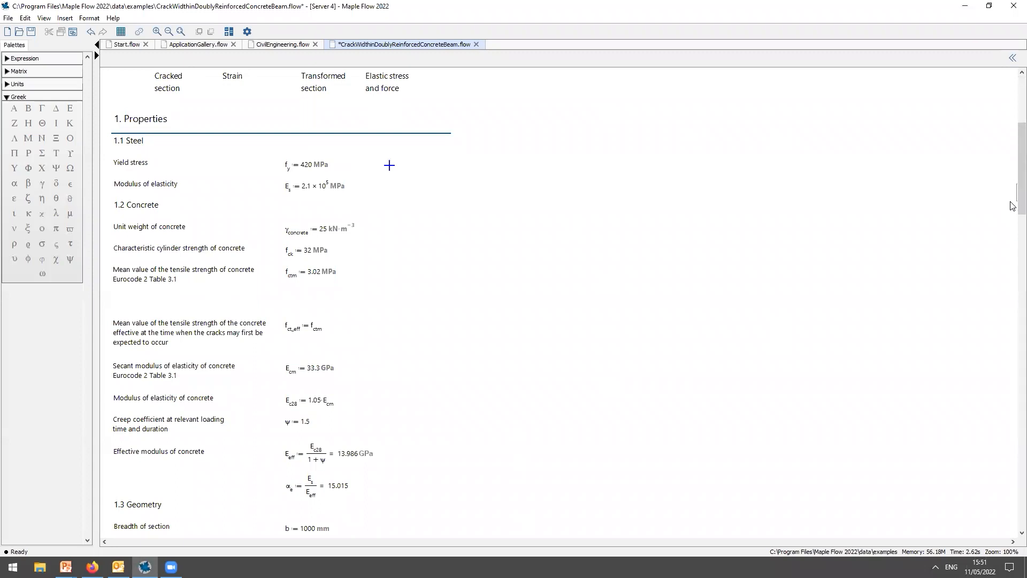
drag(1013, 194, 994, 370)
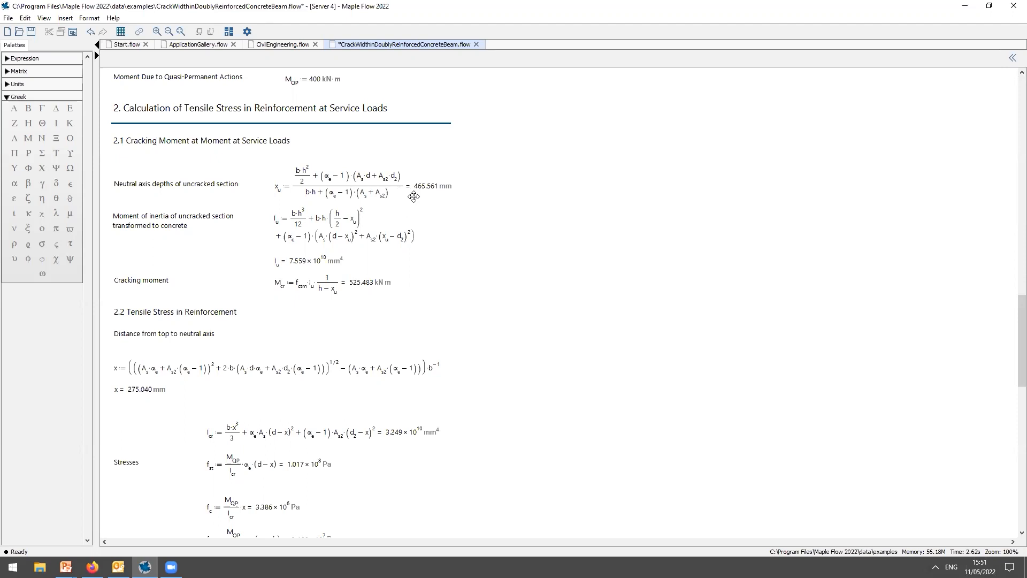
click(443, 187)
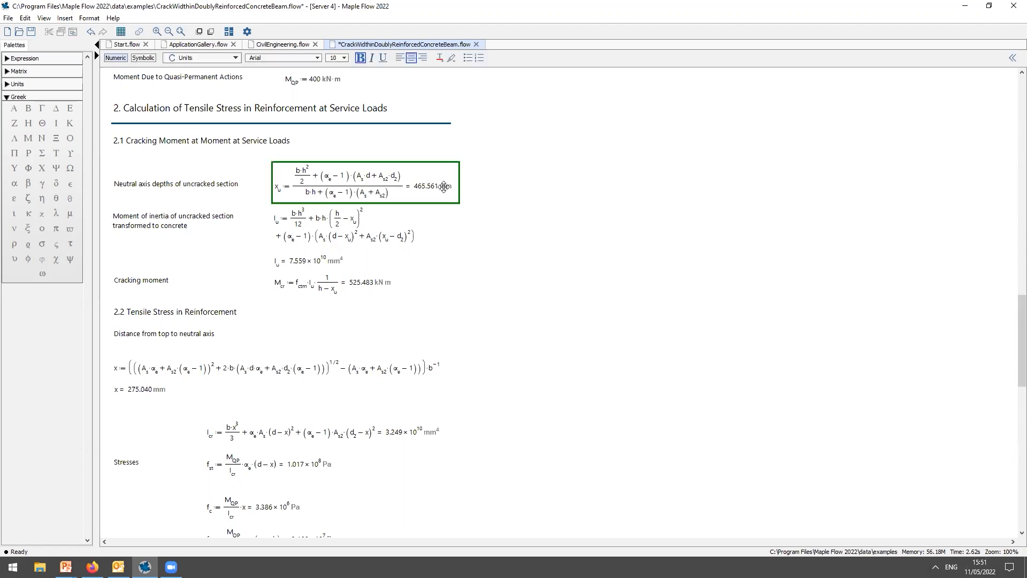
click(1012, 58)
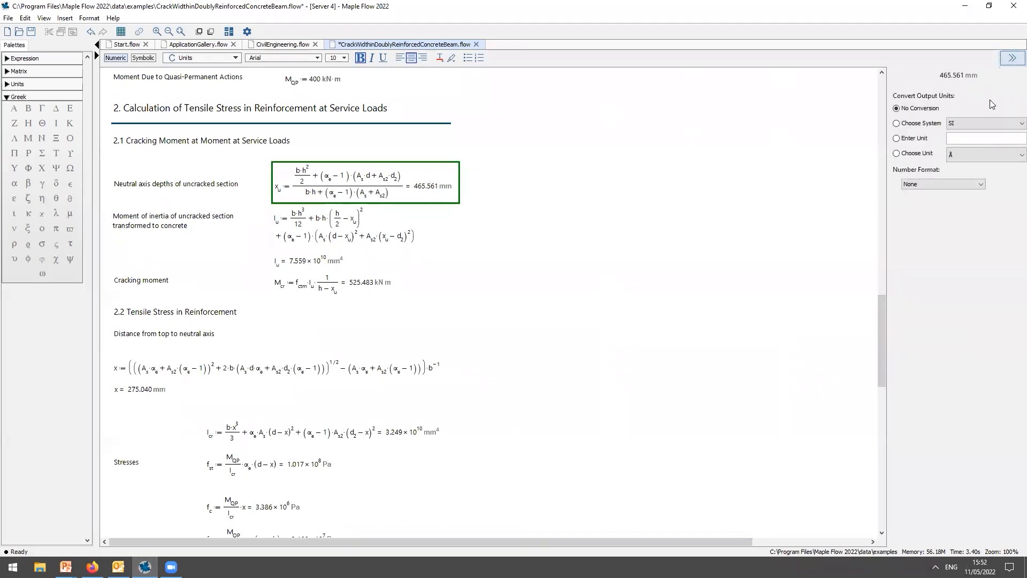
click(971, 137)
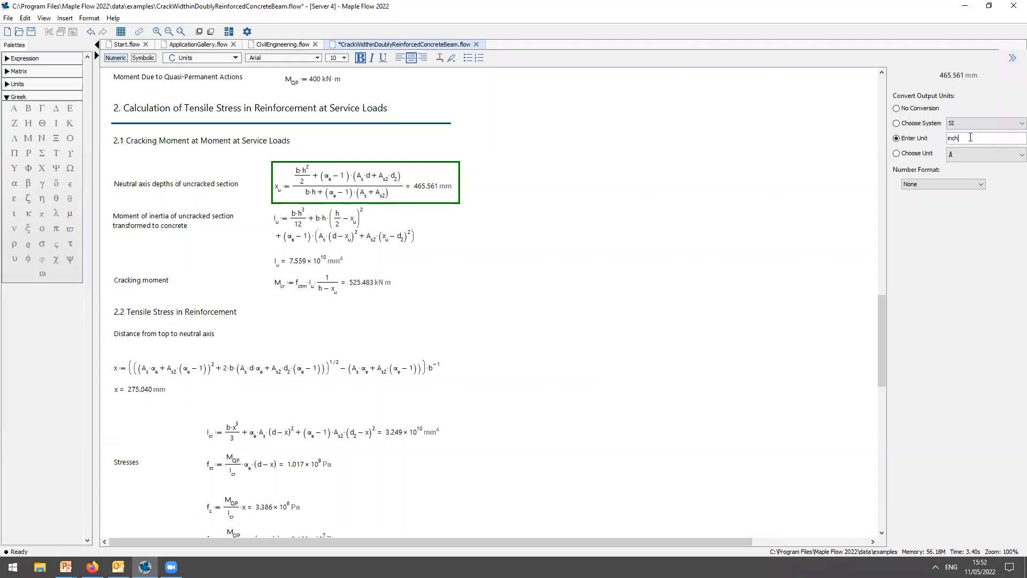
key(Return)
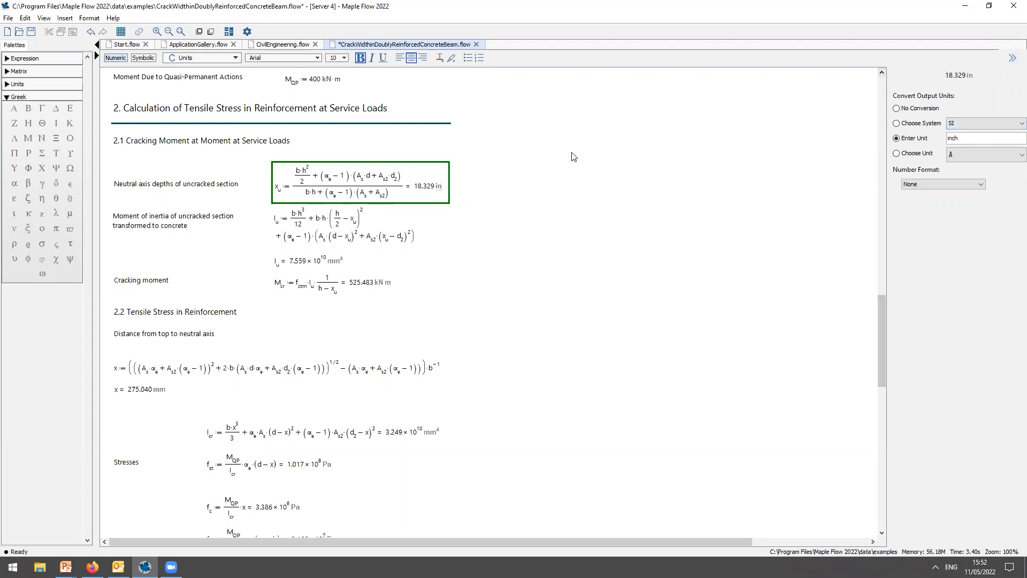
click(505, 219)
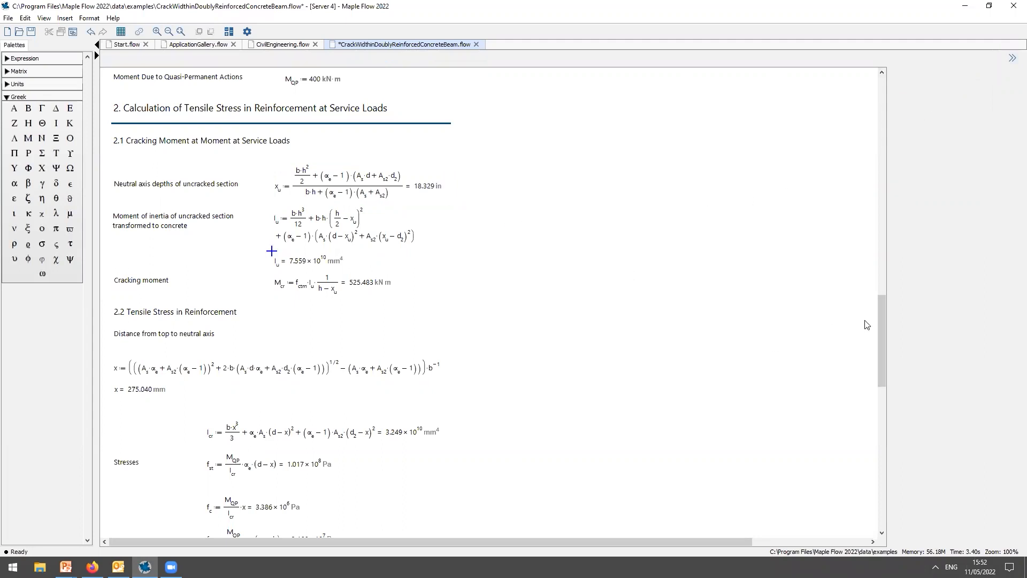
Set the national annex coefficient k3 to 6 near the end of the worksheet
drag(878, 320, 856, 456)
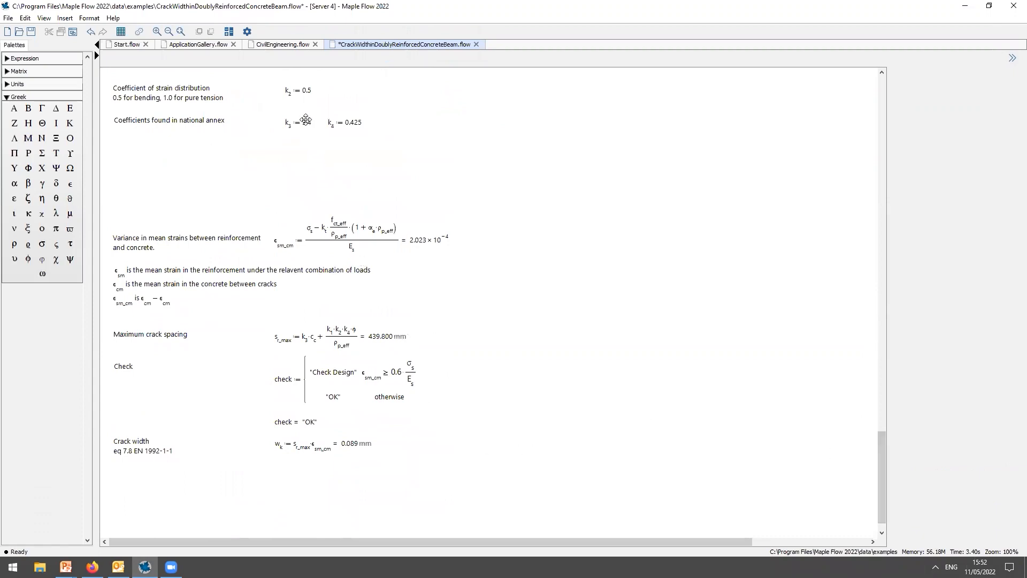
click(305, 123)
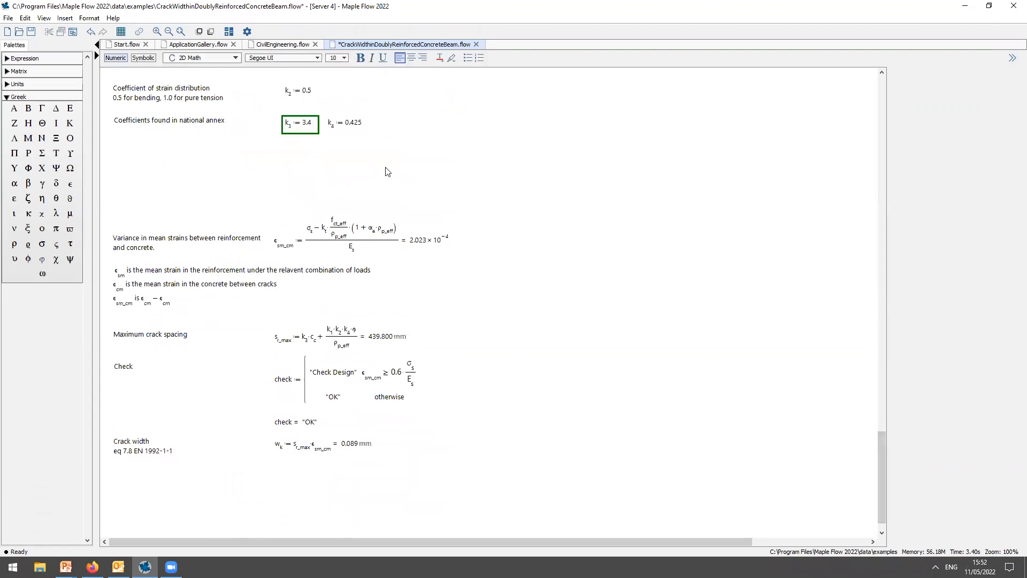
key(BackSpace)
key(BackSpace)
key(BackSpace)
text(6)
key(Return)
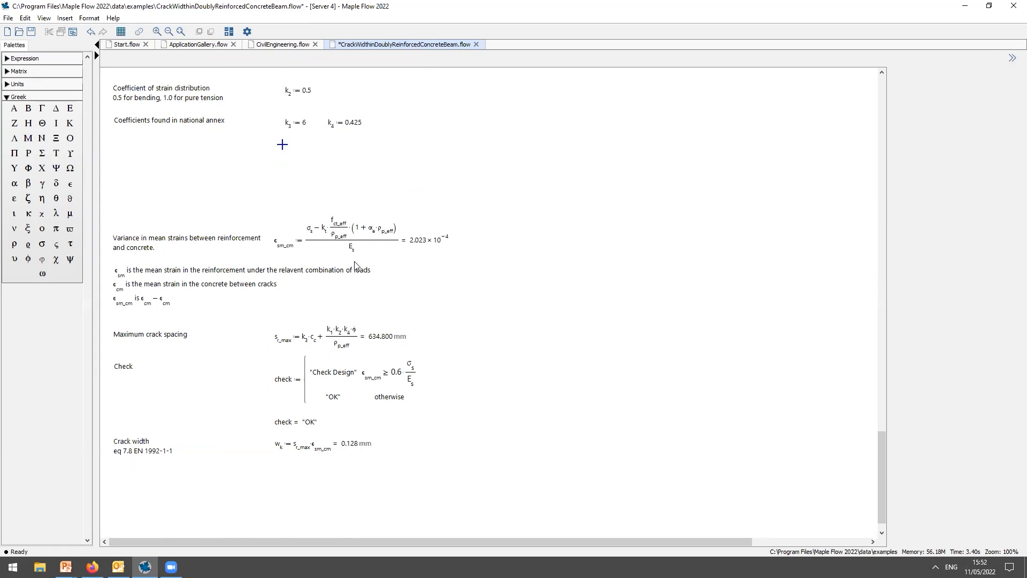
Change the national annex coefficient k3 to 2 and recalculate the worksheet
double_click(304, 122)
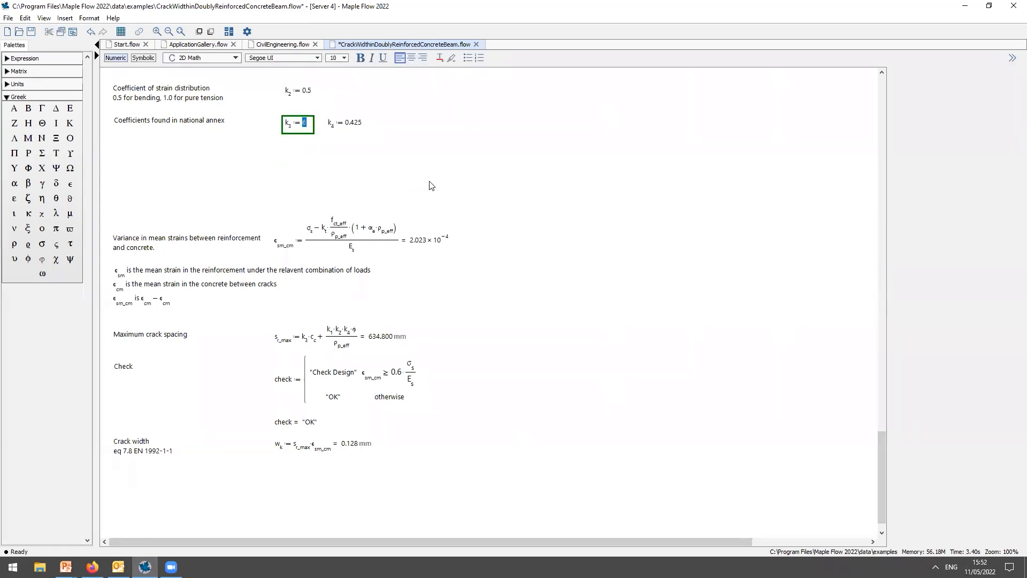
text(2)
click(529, 326)
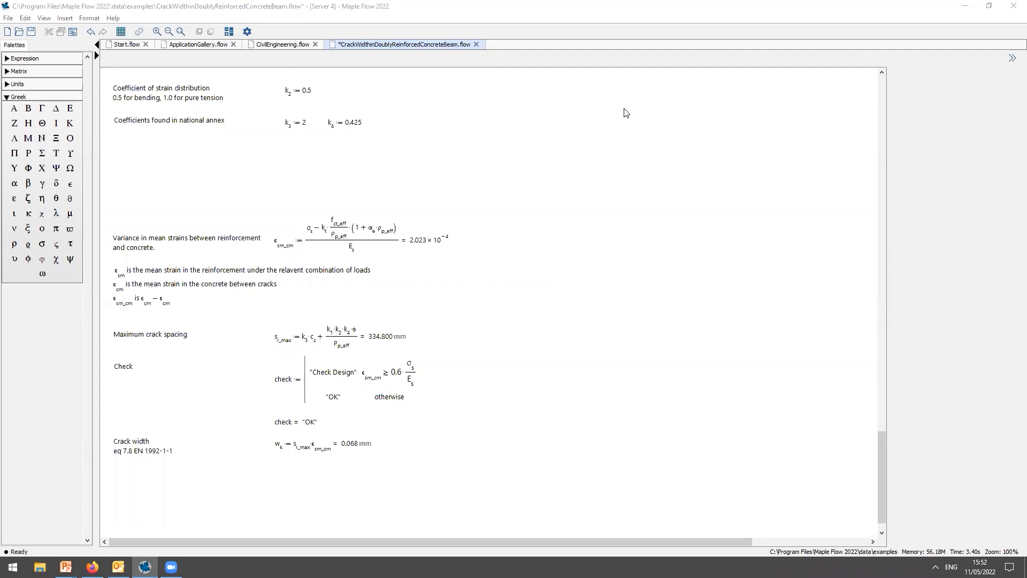
click(476, 155)
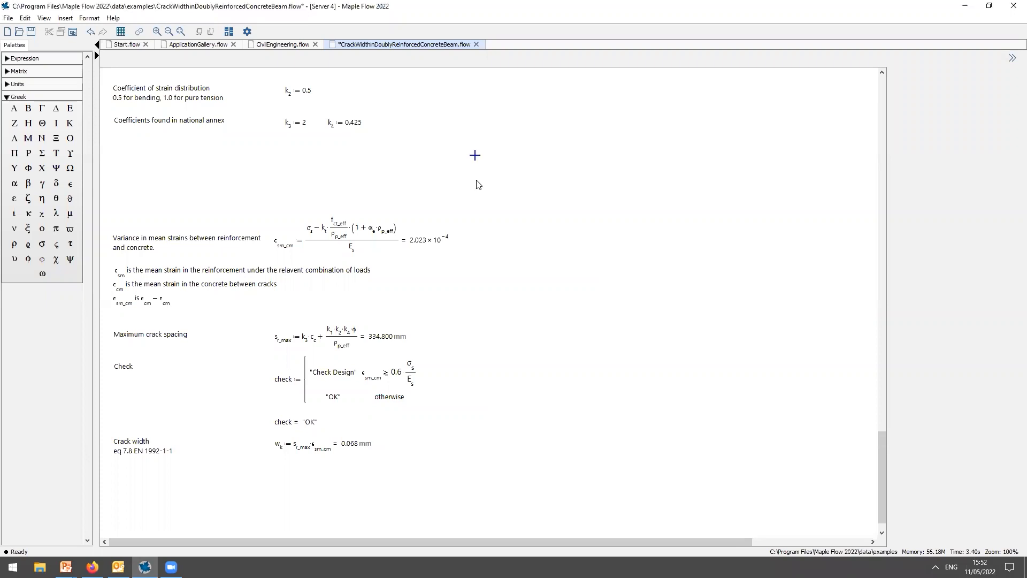
Return to the start page and create a new blank canvas
scroll(478, 193, up, 3)
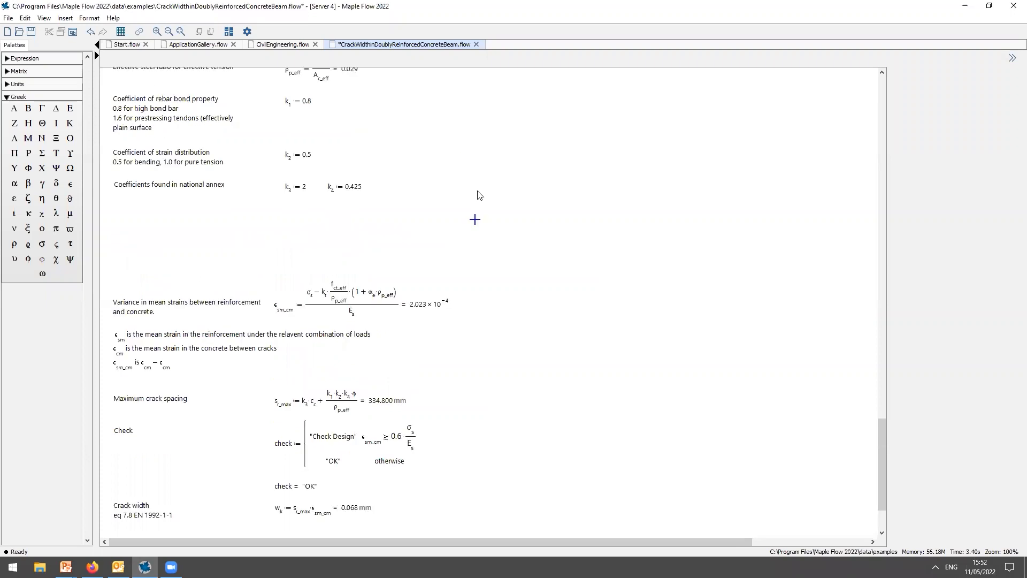
click(199, 46)
scroll(317, 172, up, 3)
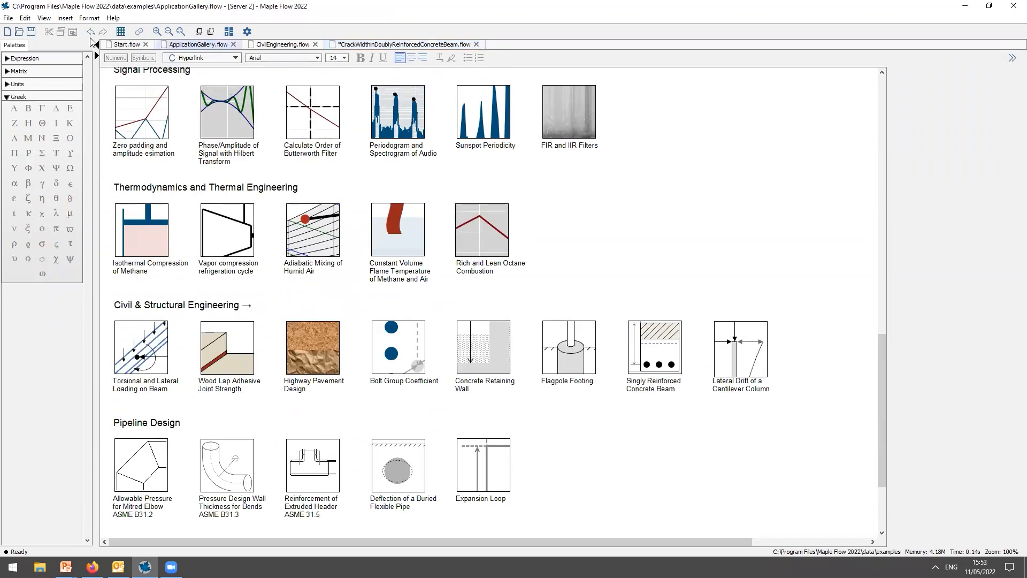
click(113, 46)
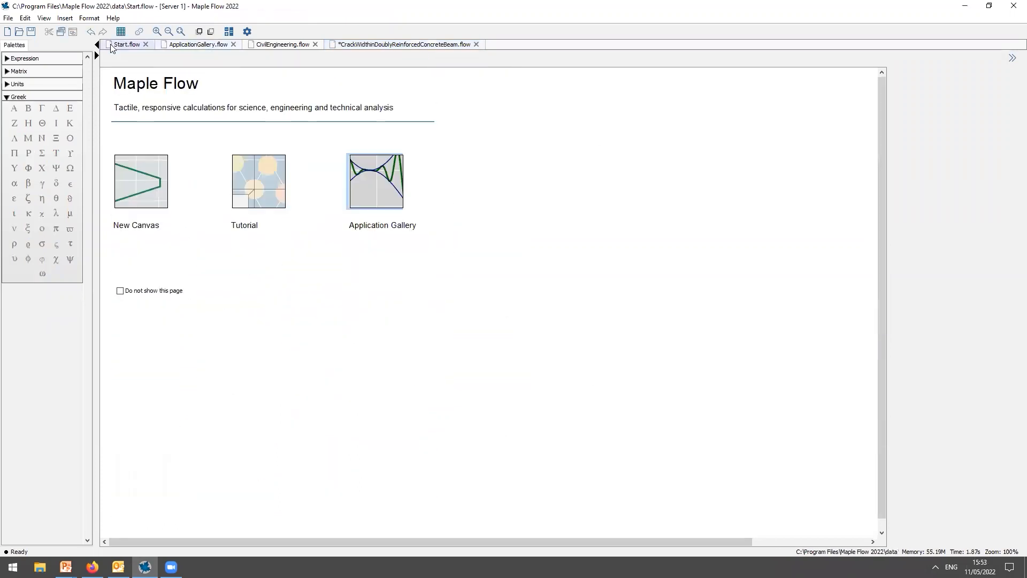
click(154, 199)
Evaluate 2 + 3 in a new math container near the upper-left area of the blank canvas
click(122, 111)
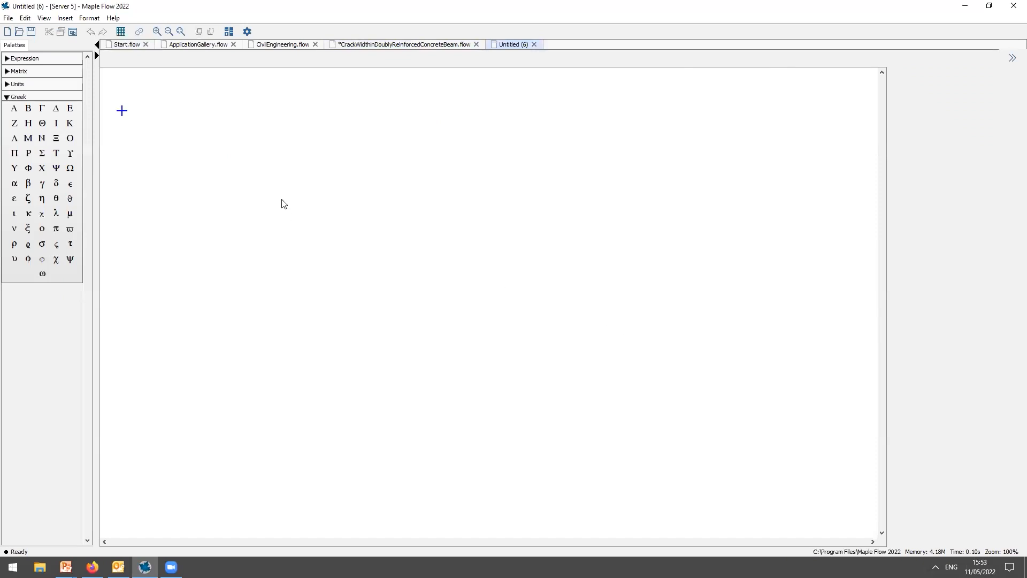
click(154, 111)
click(175, 100)
click(186, 164)
click(165, 144)
text(2+3=)
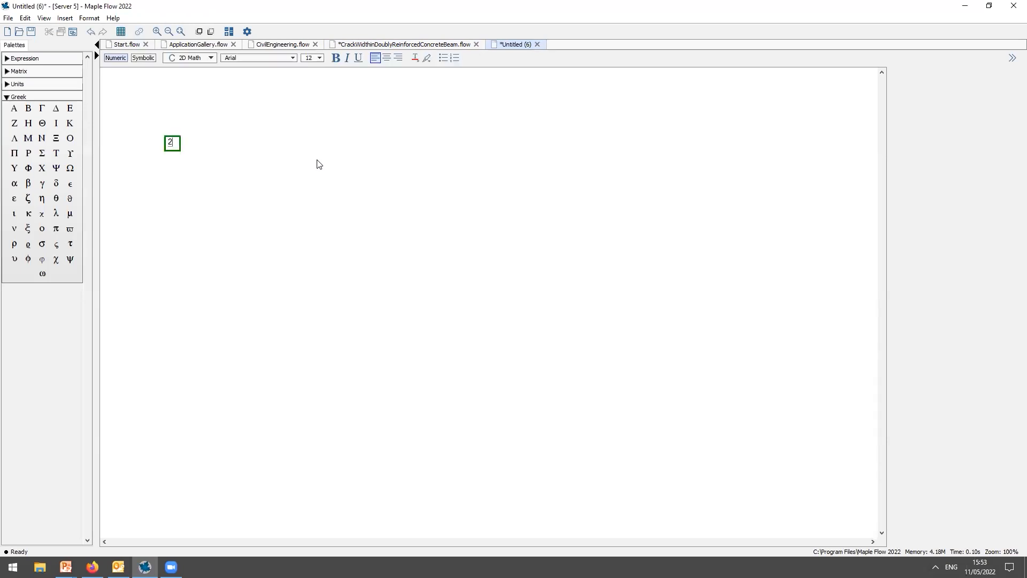
key(Return)
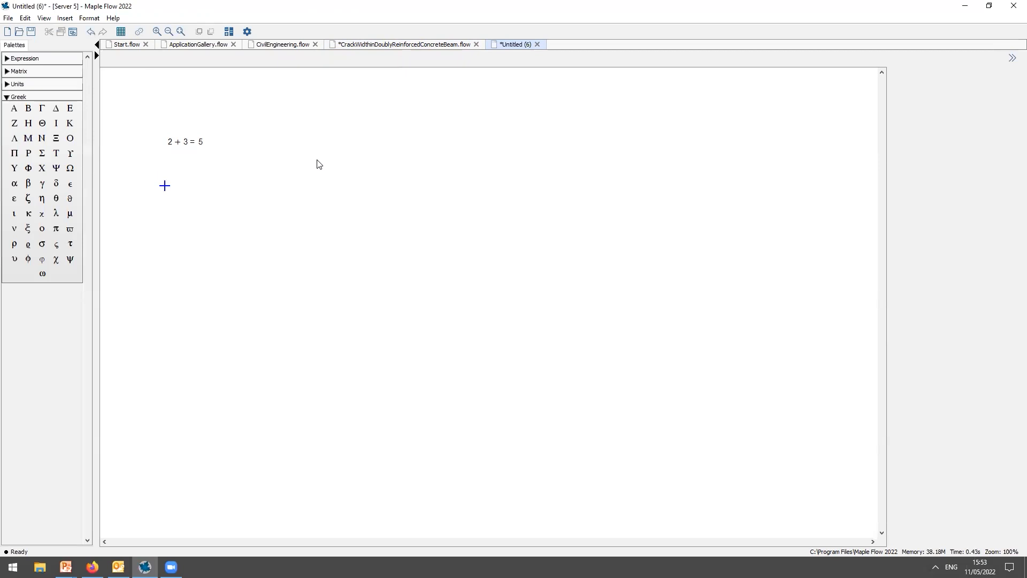
Evaluate 4/5 below the sum and add a text block reading "This is text" beneath it
text(4/5 =)
key(Return)
key(F5)
text(This is text)
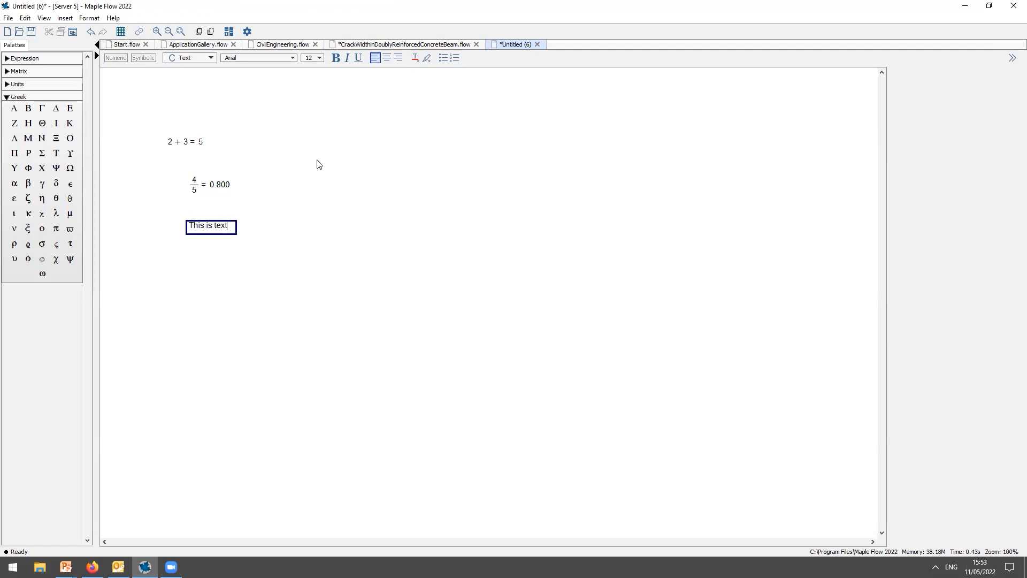
Move the 2 + 3 calculation to the right of the text block and shift the 4/5 fraction slightly up and right
click(194, 148)
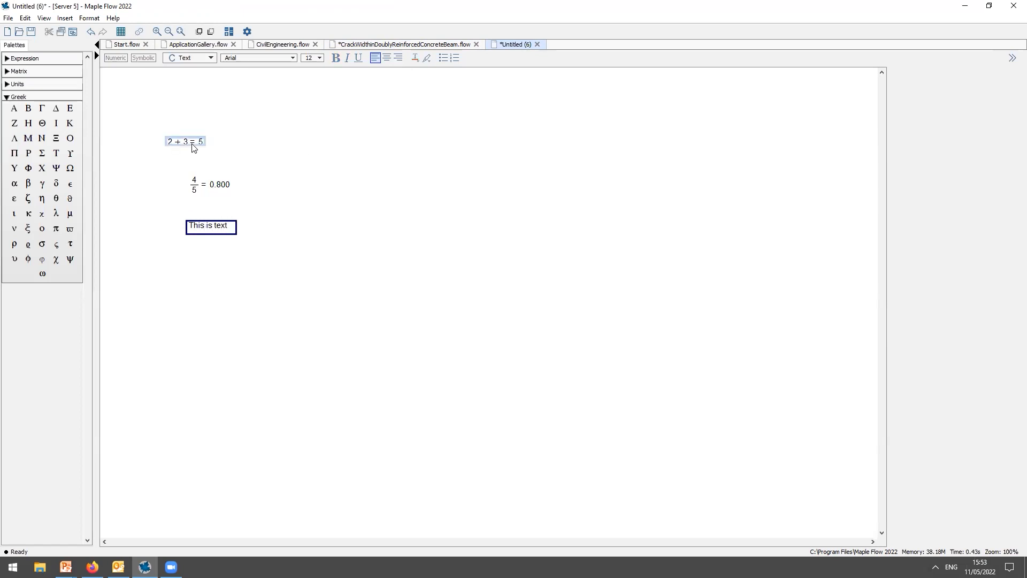
drag(194, 148, 375, 242)
drag(227, 182, 255, 150)
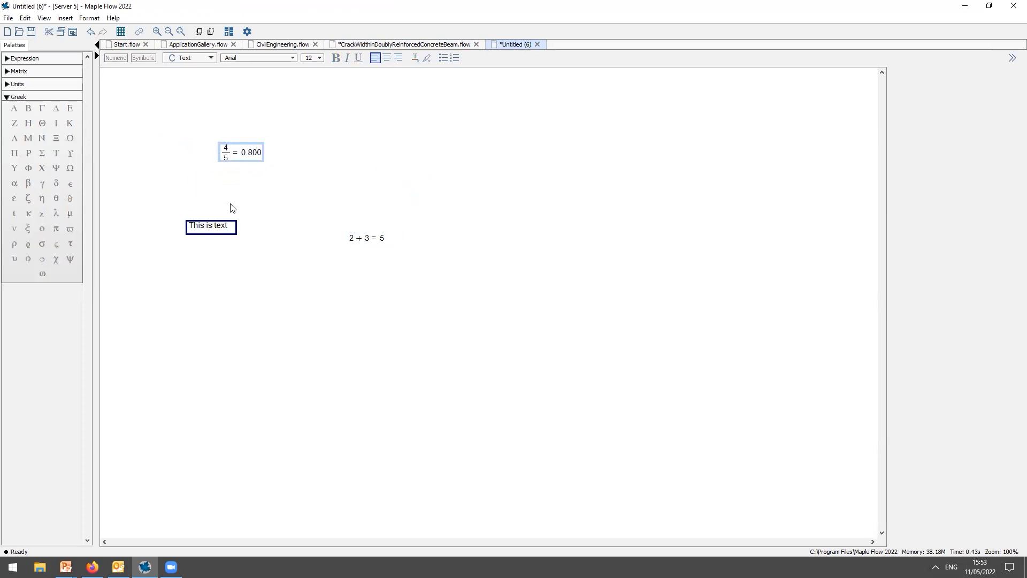
click(282, 250)
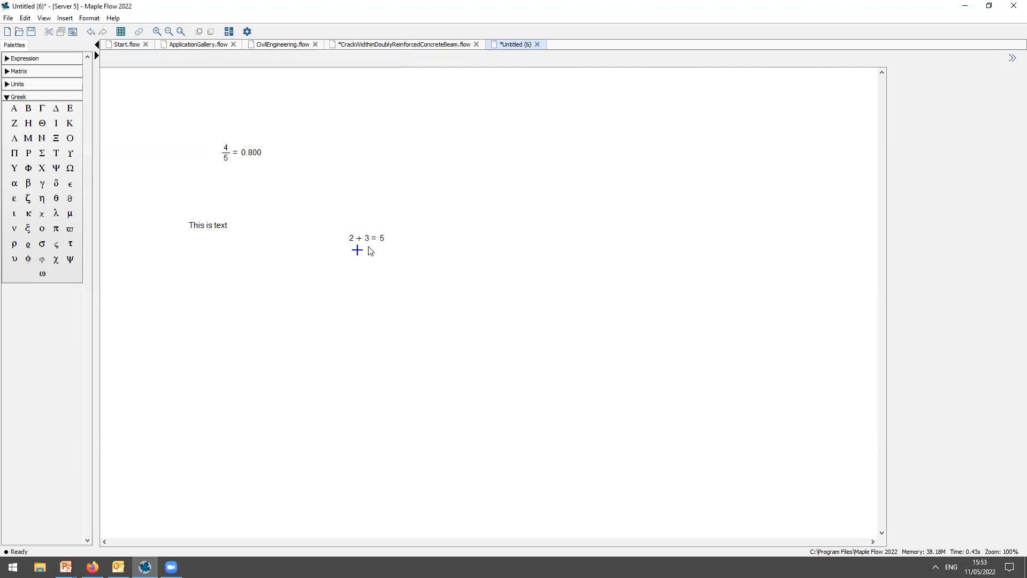
Nudge the 2 + 3 calculation in small increments to a spot just below and right of the text block
click(371, 251)
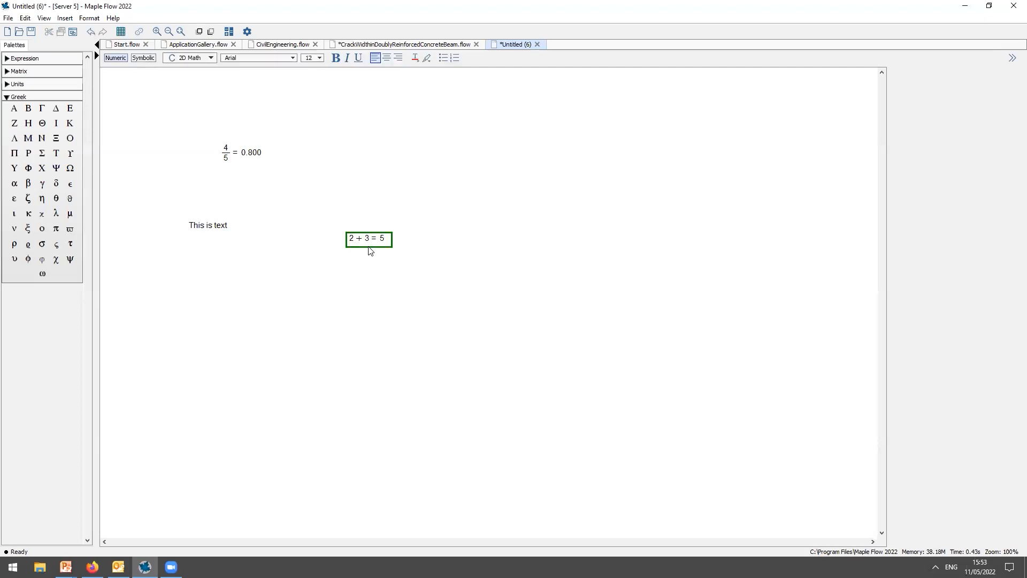
click(369, 247)
key(Left)
key(Left)
key(Left)
key(Left)
key(Left)
key(Left)
key(Left)
key(Left)
key(Down)
key(Down)
key(Down)
key(Left)
key(Left)
key(Right)
key(Right)
key(Right)
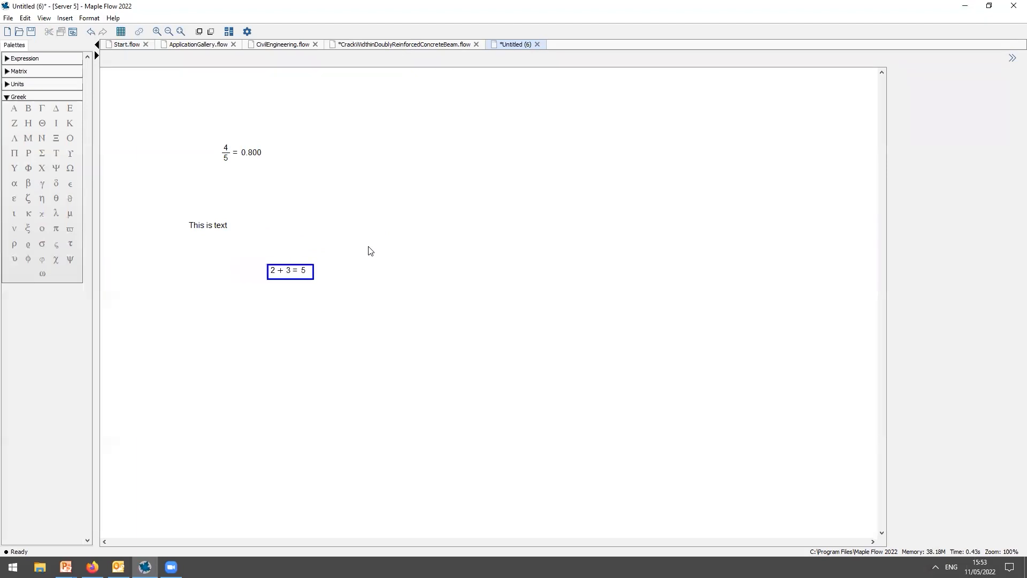
Nudge the 2 + 3 calculation slightly further right and up, closer to the level of the text block
key(Right)
key(Up)
key(Up)
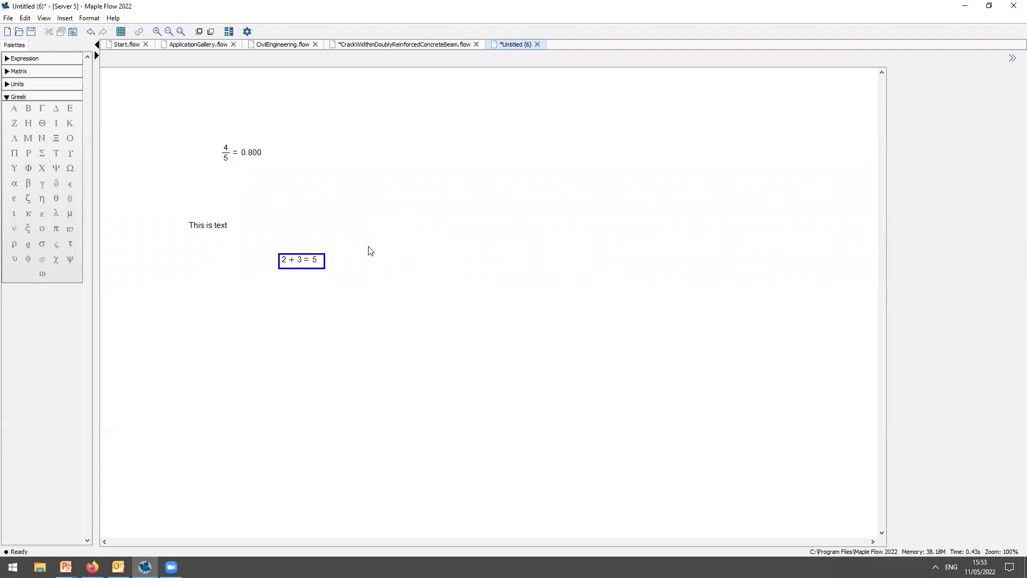
key(Up)
key(Up)
key(Down)
key(Down)
Define x := 4 a short distance below the 2 + 3 calculation
key(Return)
key(Return)
key(Down)
key(Left)
text(x:=4)
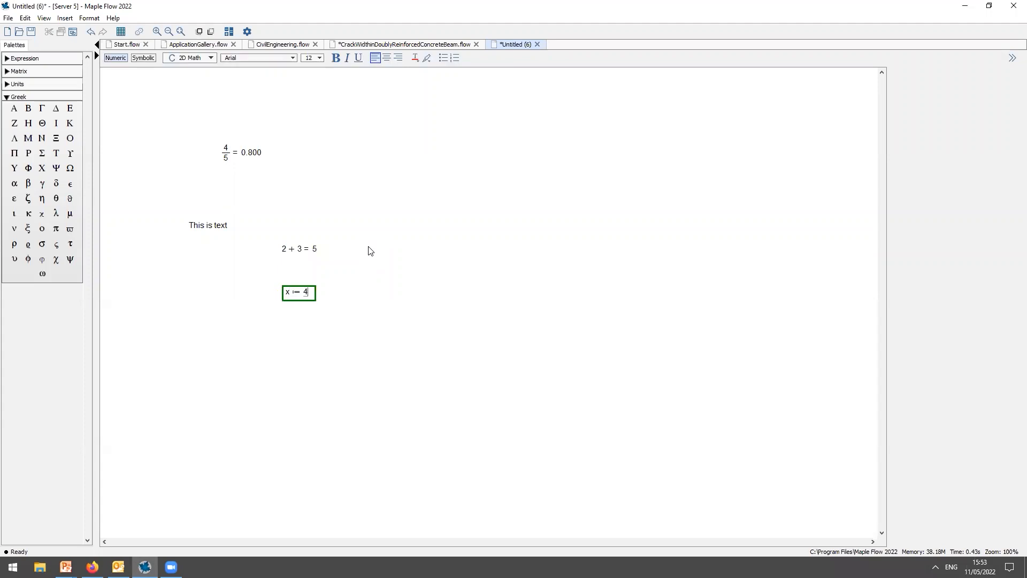
key(Return)
Define y := 7 beneath the x assignment
key(Down)
key(Down)
text(y)
text(:=7)
key(Return)
Evaluate x + y beneath the y assignment
key(Down)
key(Down)
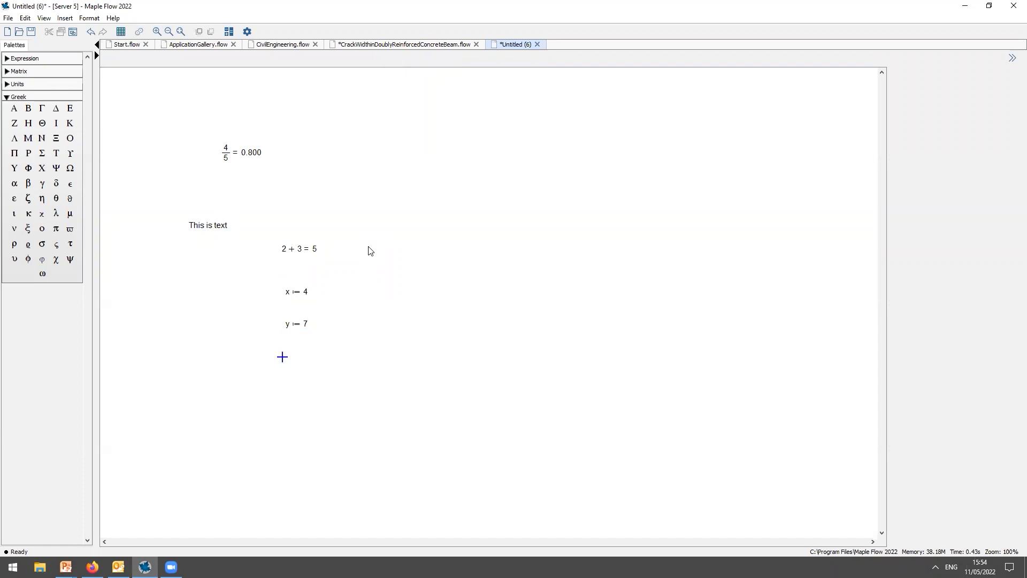
text(x+y=)
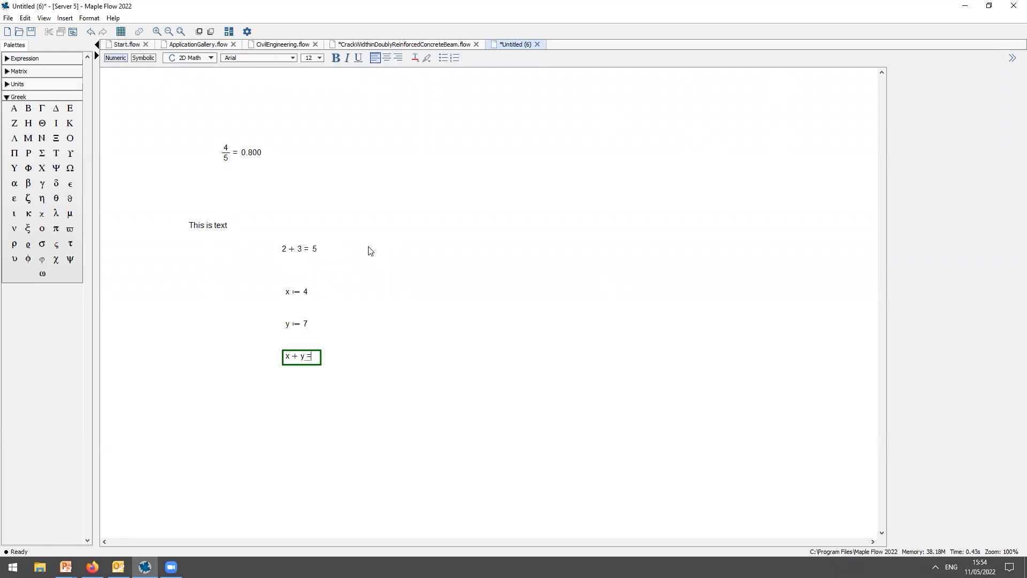
key(Return)
Evaluate x raised to the power y directly below the x + y calculation
text(x)
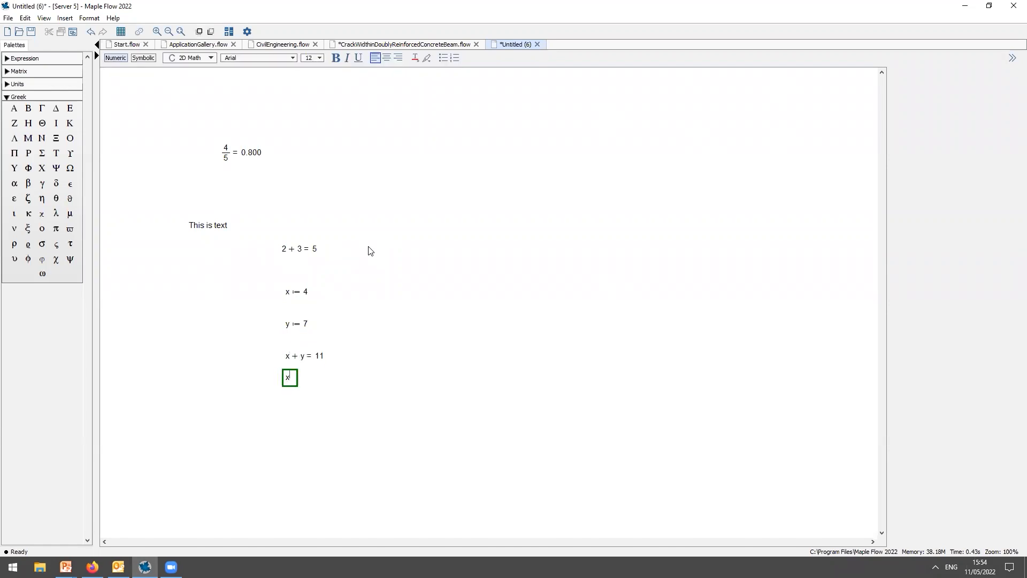
text(^6 y)
key(BackSpace)
key(BackSpace)
text(y =)
key(Return)
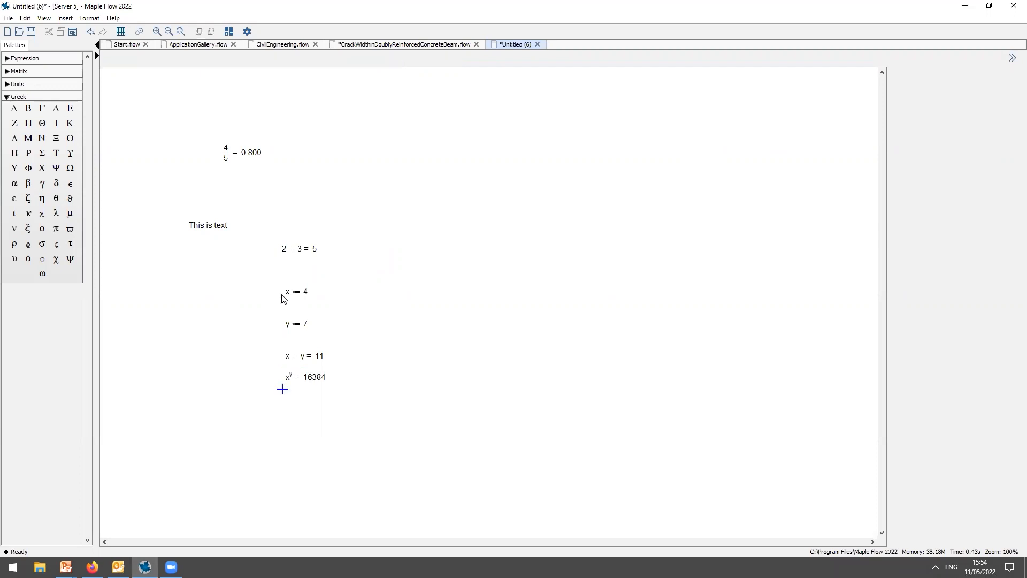
Change the x assignment to 14 so the dependent calculations update
click(303, 290)
text(1)
key(Return)
Move the x^y calculation down and left, and place the x assignment between x + y and x^y
drag(342, 376, 302, 410)
drag(303, 293, 320, 388)
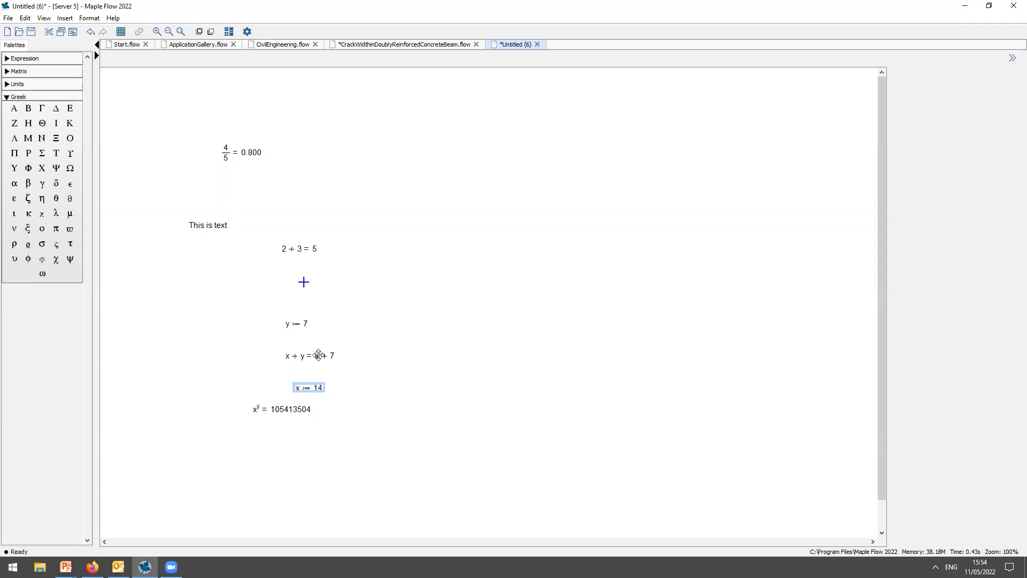
Move the x assignment to the right of y := 7 and bring x^y back up beneath x + y
click(843, 204)
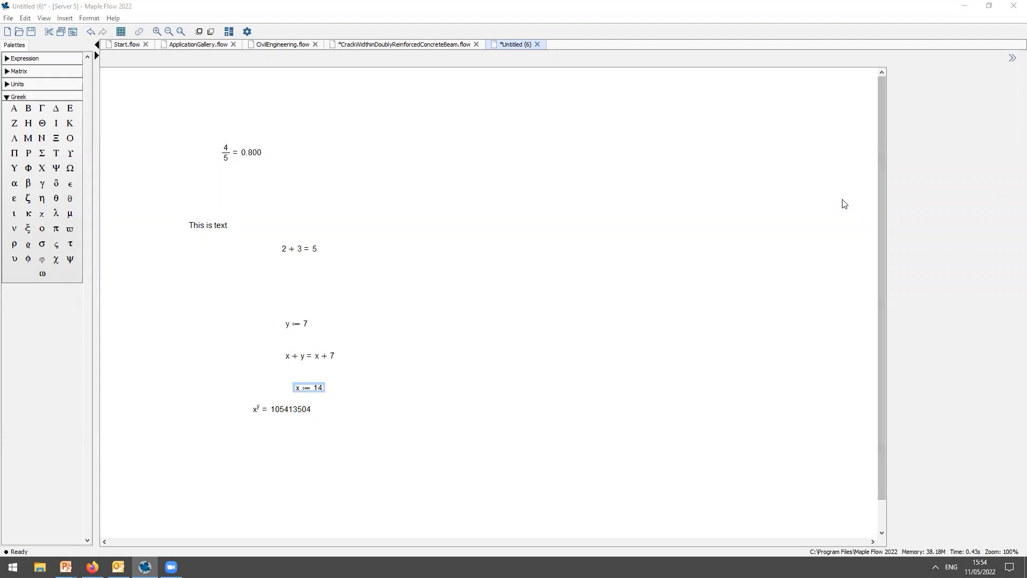
drag(320, 385, 352, 321)
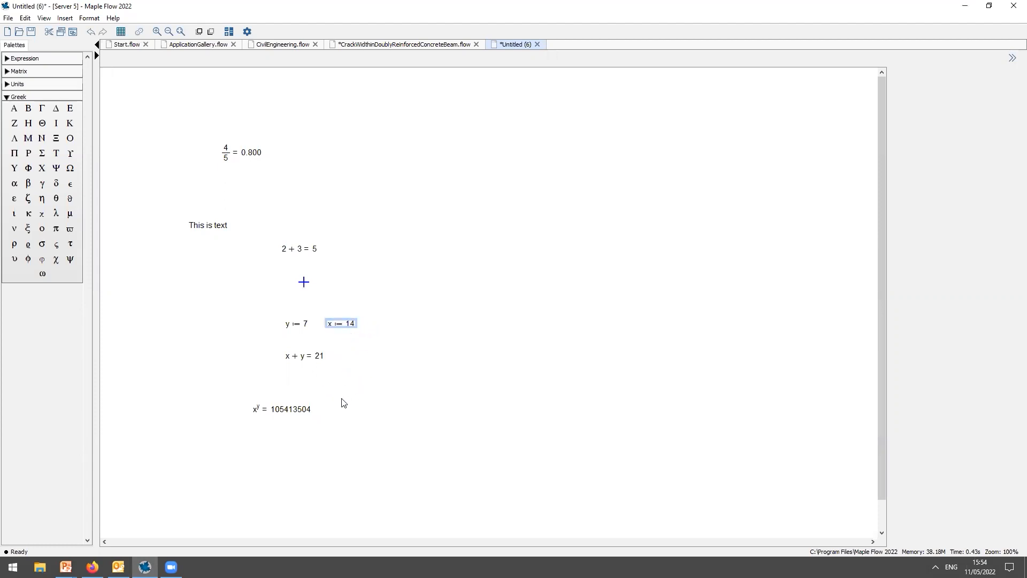
drag(301, 419, 311, 397)
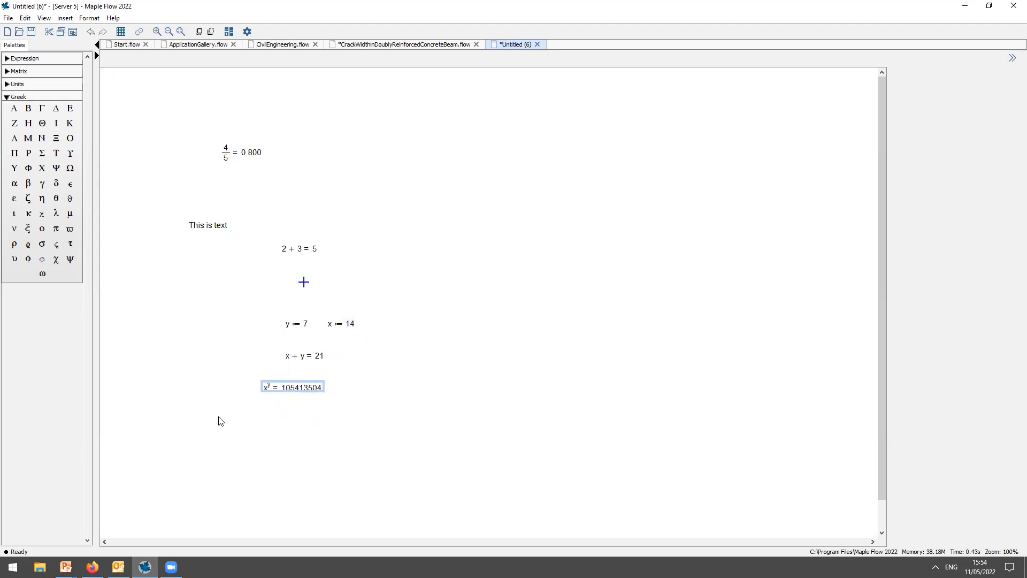
Solve numerically for z with fsolve(x + log(z) = 3, z) in a new container below the x^y calculation
click(195, 421)
scroll(195, 423, down, 1)
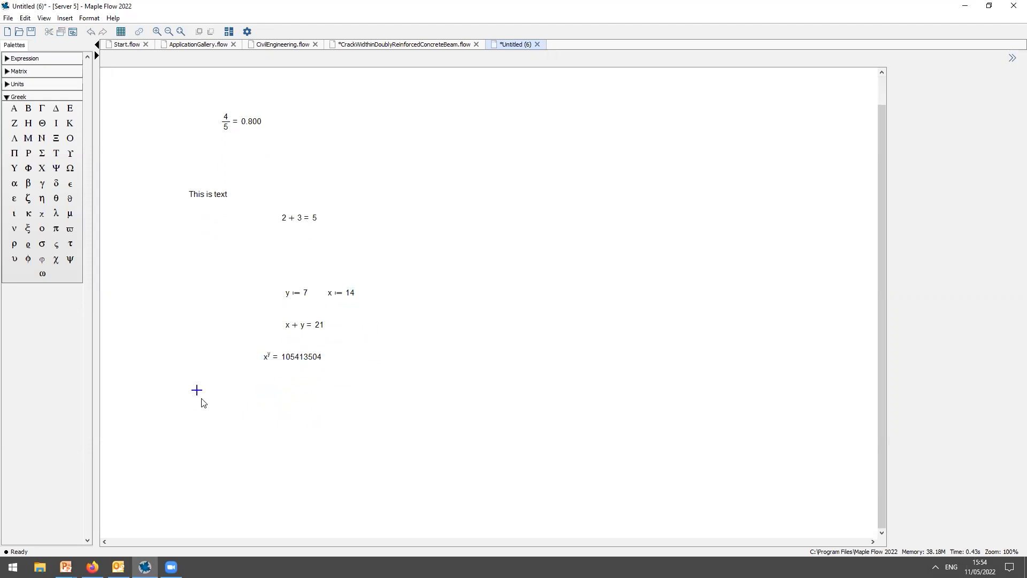
click(200, 402)
text(fs)
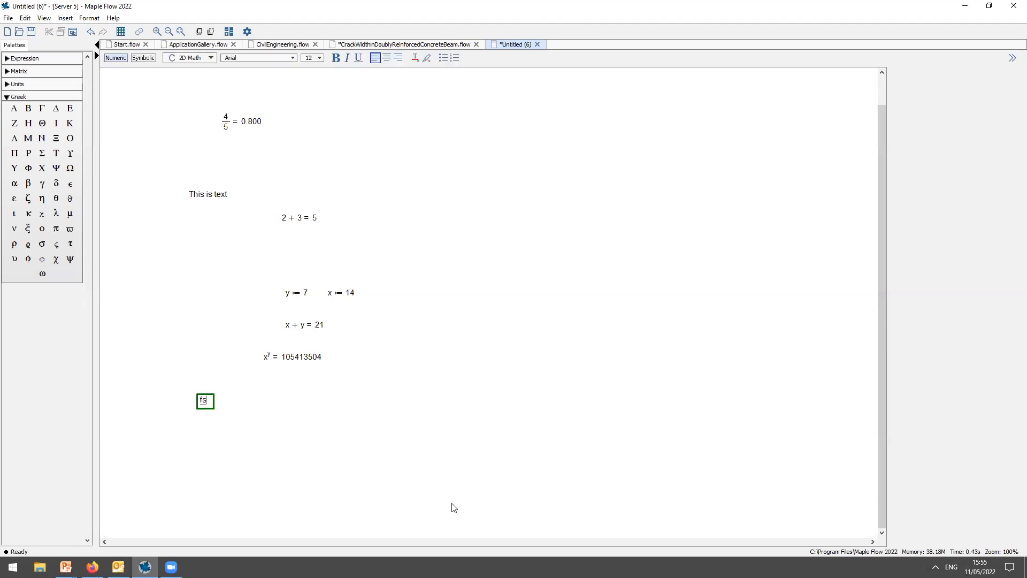
text(olve(x + log(z) = 3)
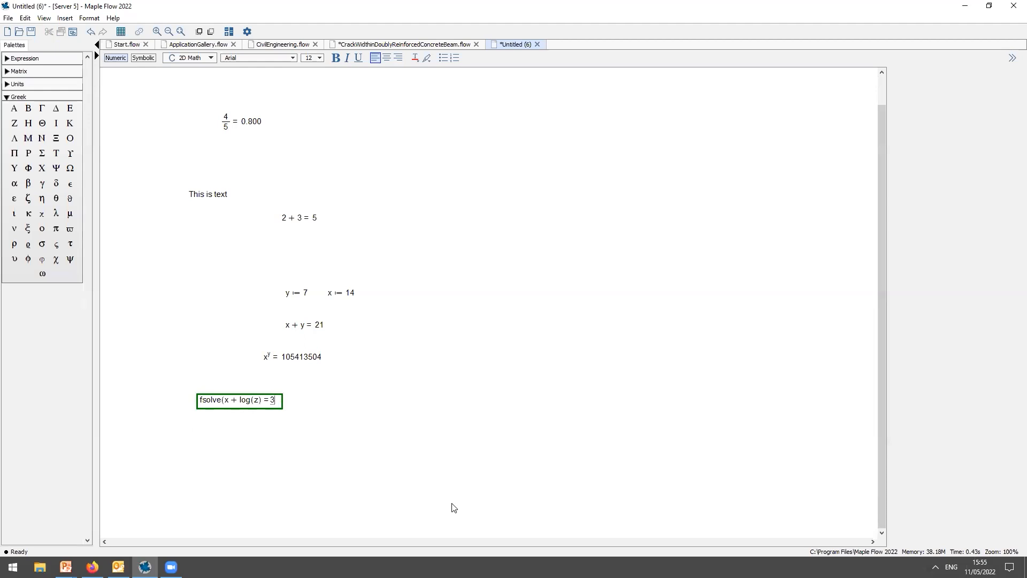
text(, z) =)
key(Return)
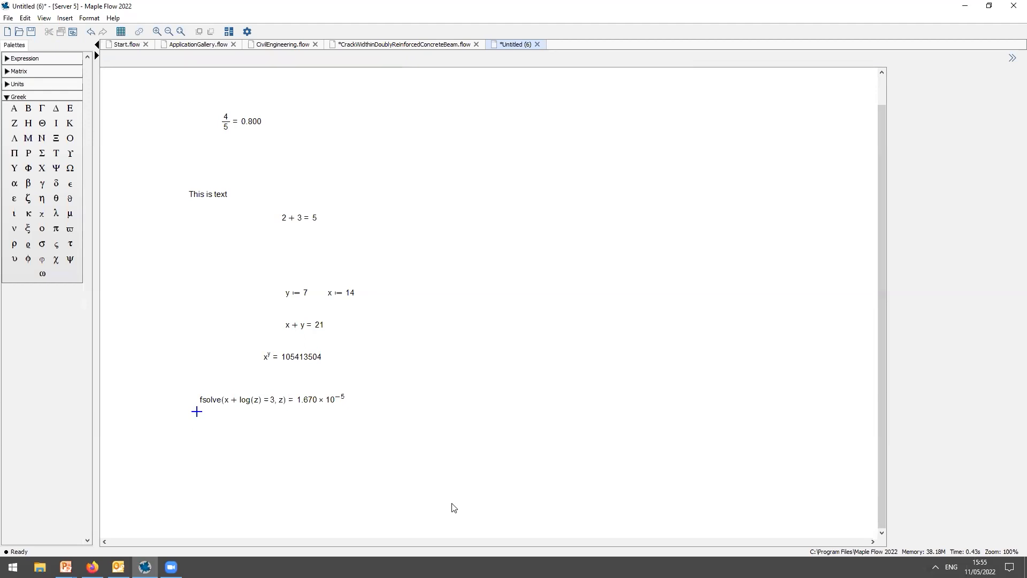
Below the fsolve line, evaluate ThermophysicalData:-Property(density, water, temperature = 320 K, pressure = 1 atm) with K and atm entered as units
click(185, 443)
text(Thermo)
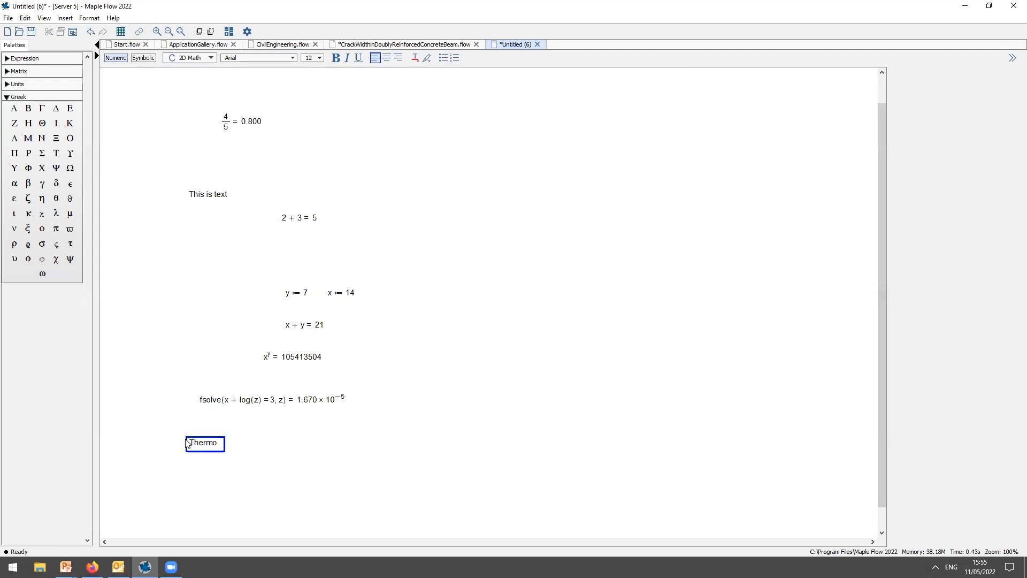
text(physicalData:-)
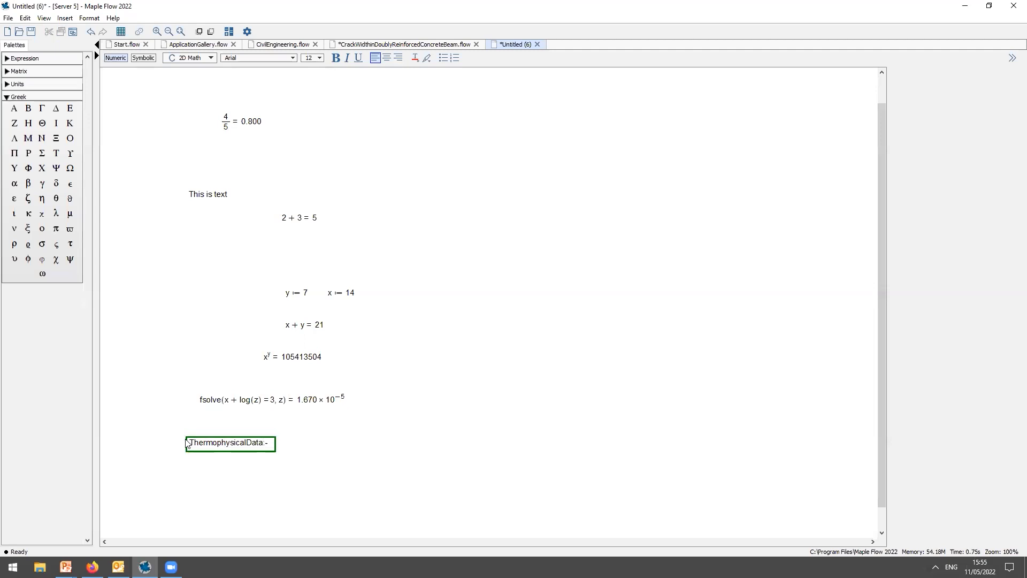
text(Property(density, w)
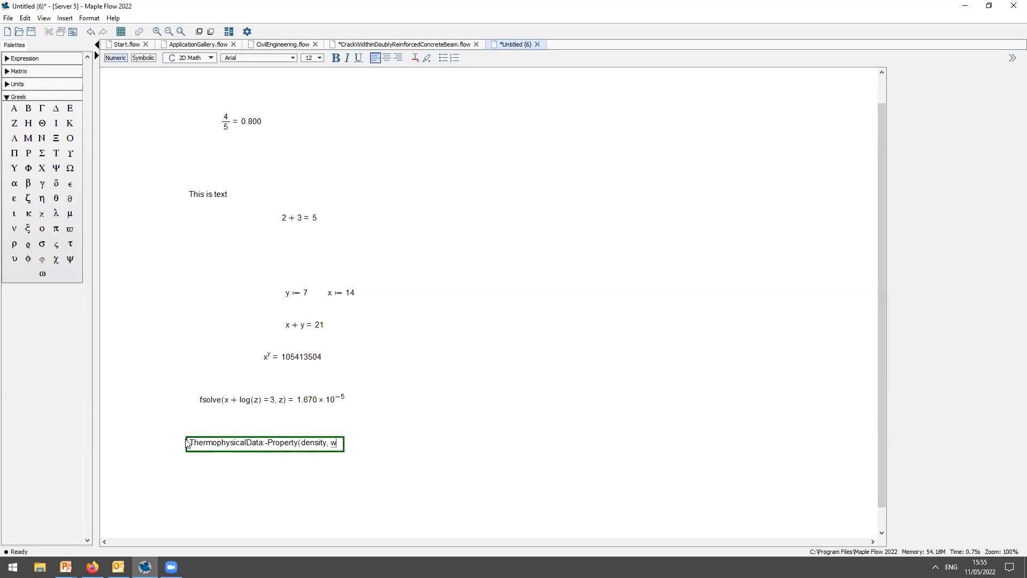
text(ater, temperature = 320)
key(ctrl+shift+u)
text(K)
key(Right)
text(, pressure = 1)
key(ctrl+shift+u)
text(atm)
key(Right)
text()=)
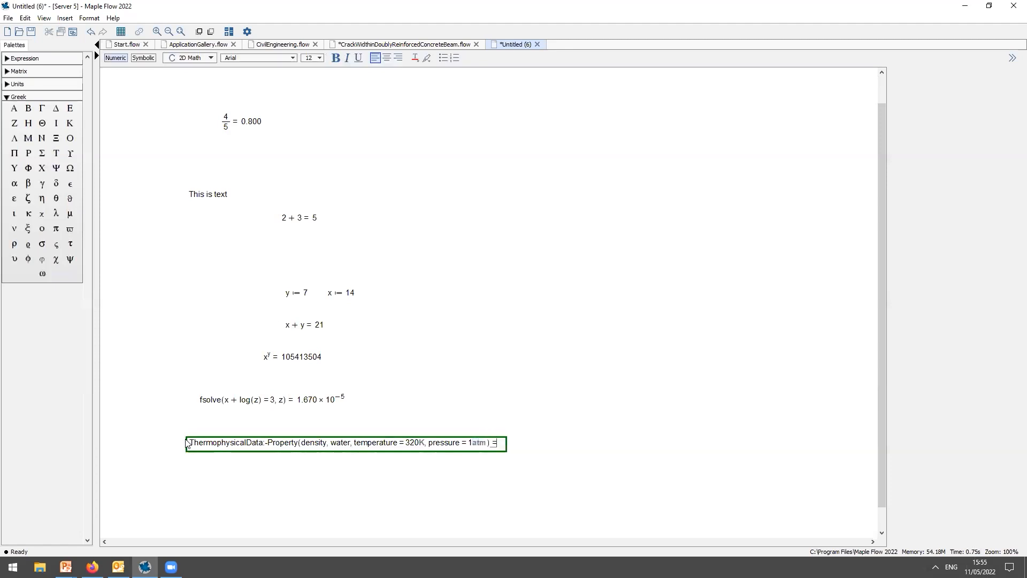
key(Return)
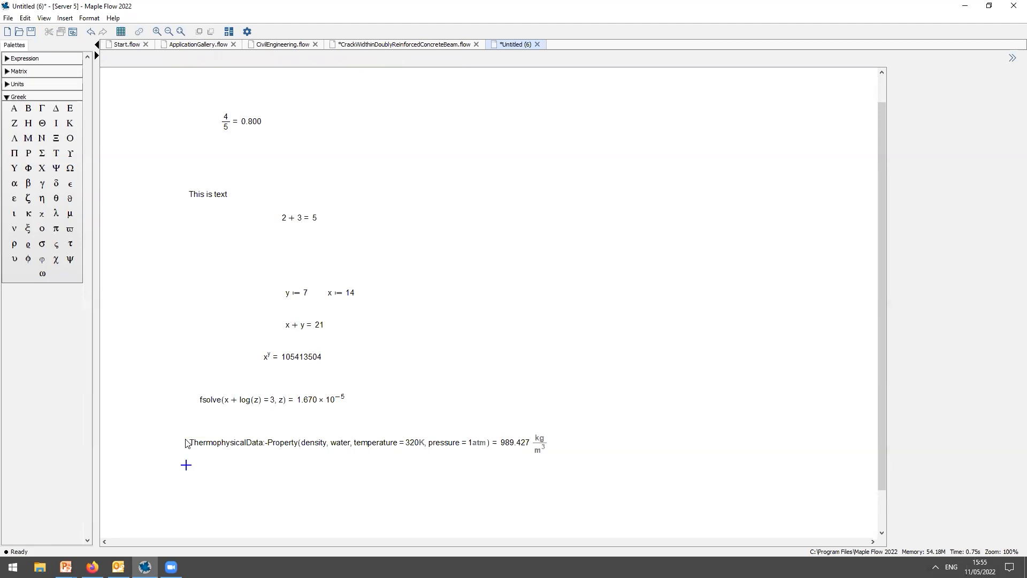
Assign the water density expression to the Greek variable ρ by adding ρ := in front of it
key(Up)
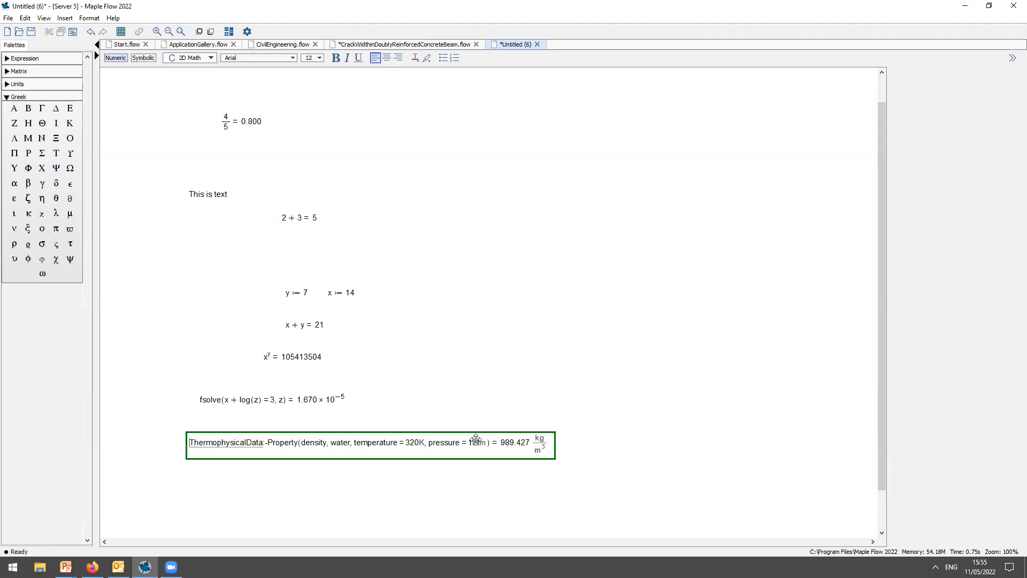
text(:=)
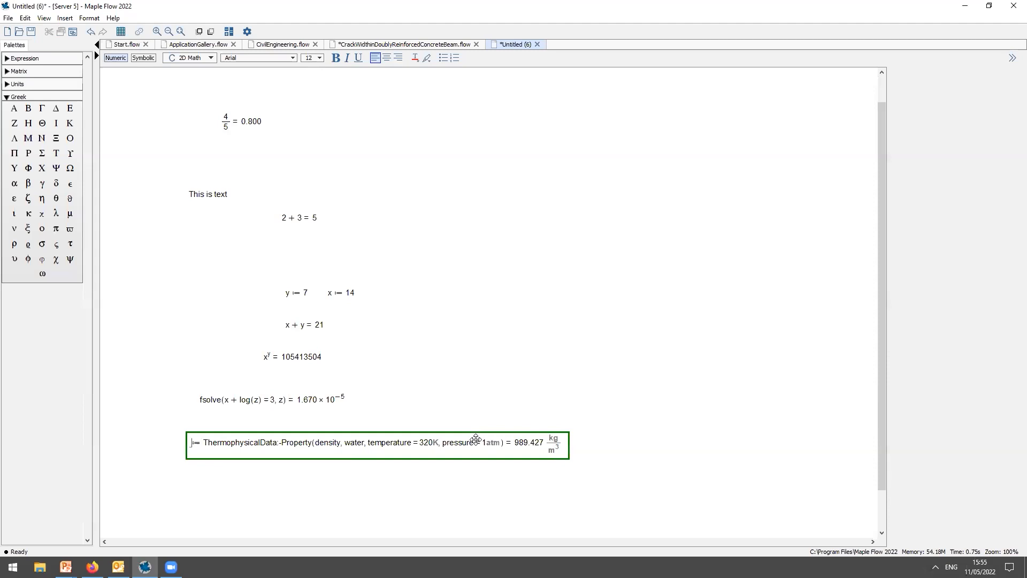
text(rho)
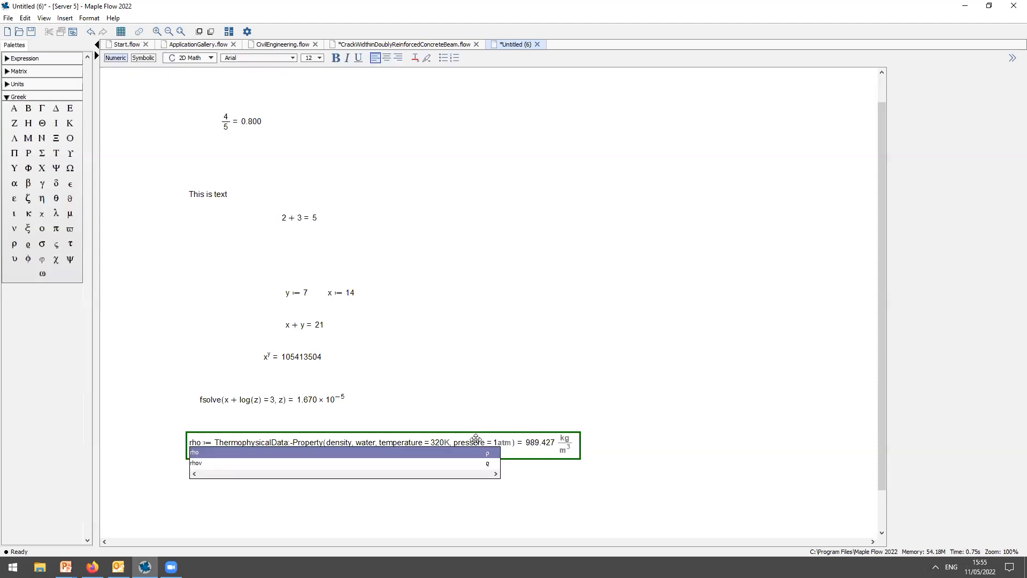
key(Return)
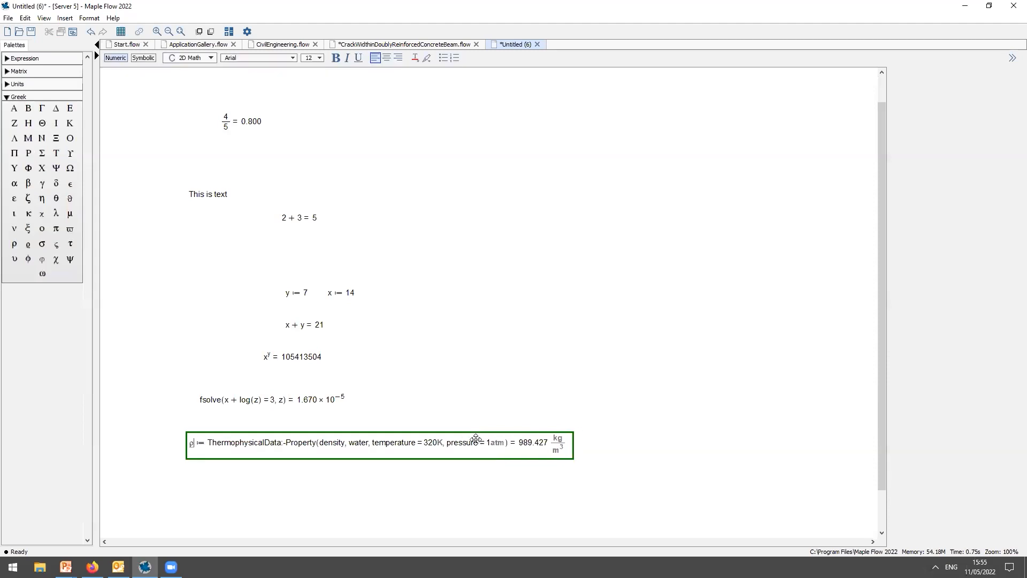
click(249, 497)
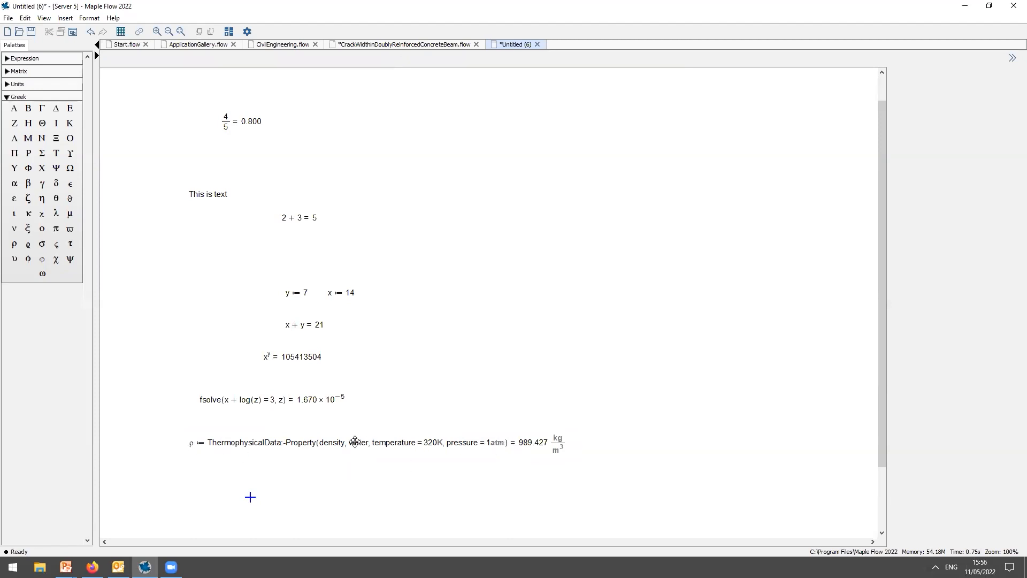
Hide the commands of the ρ calculation and move it right so it lines up beneath the x + y calculation
right_click(355, 442)
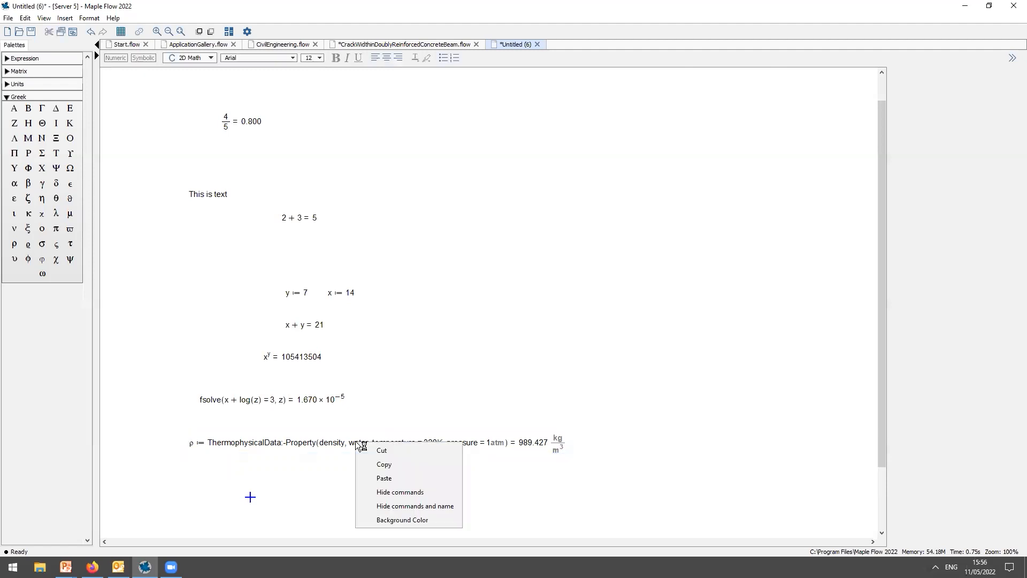
click(407, 490)
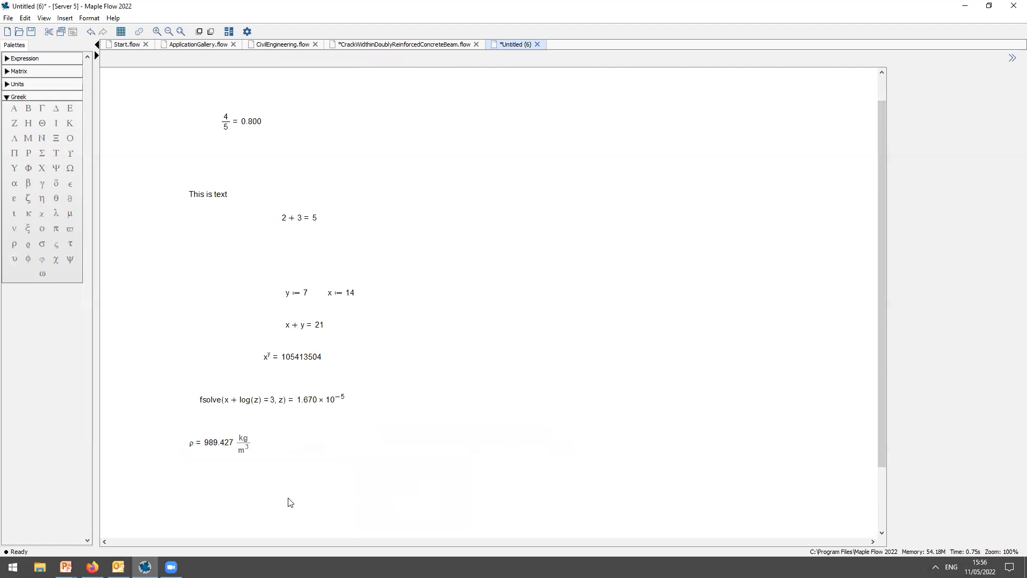
drag(225, 453, 329, 448)
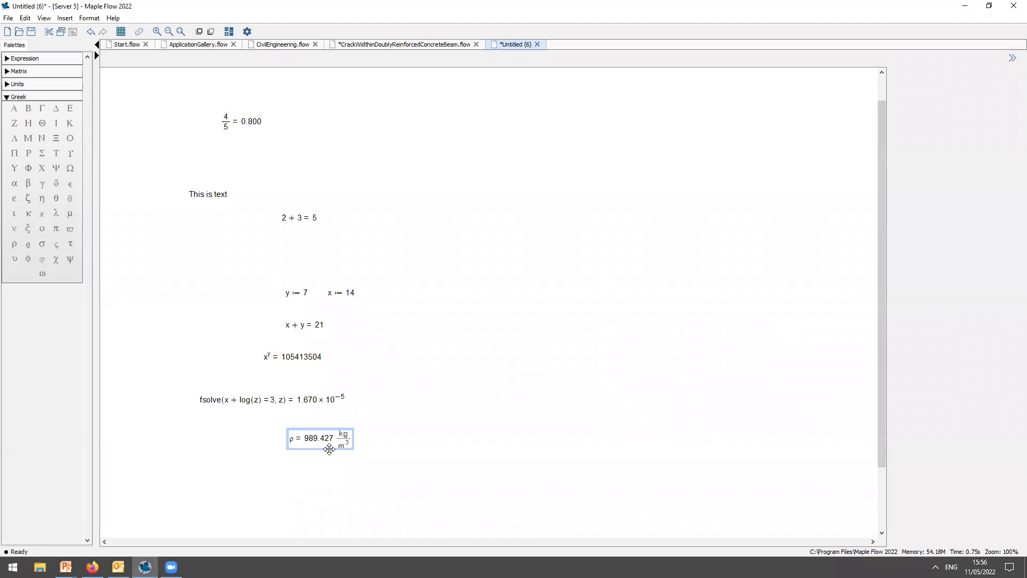
drag(329, 448, 325, 453)
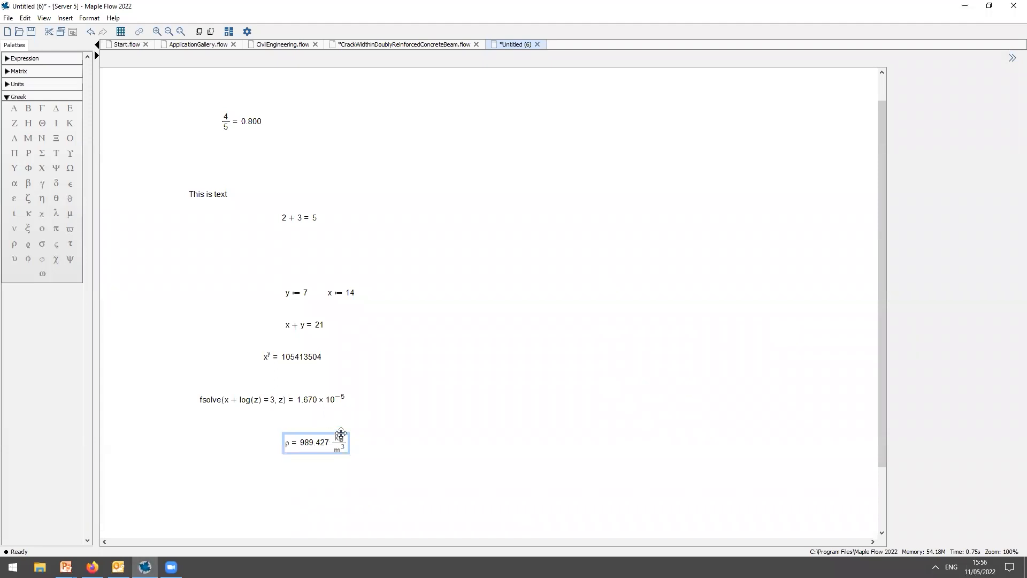
click(494, 464)
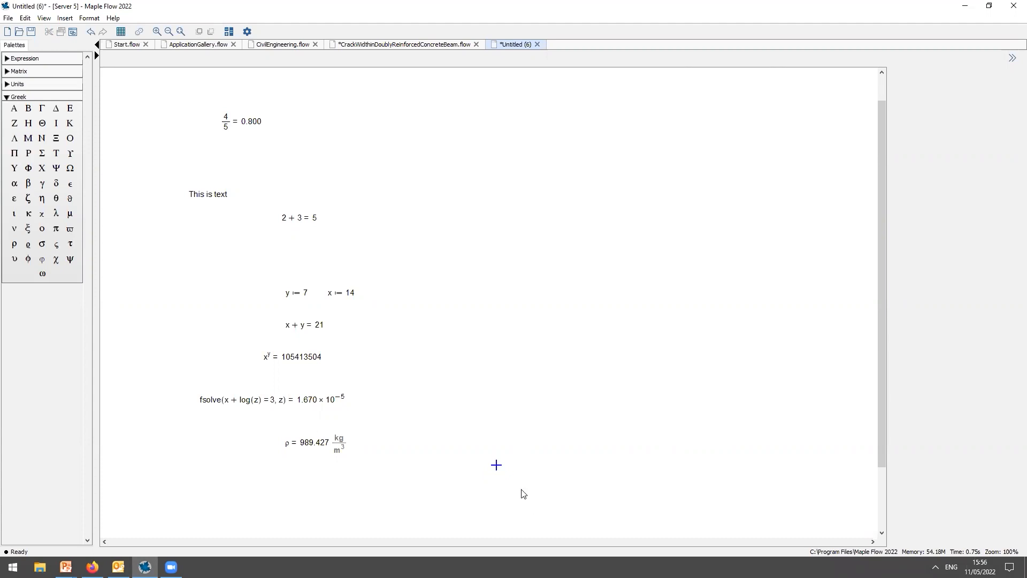
Insert a section enclosing the four calculations from x + y down to ρ
drag(521, 489, 114, 307)
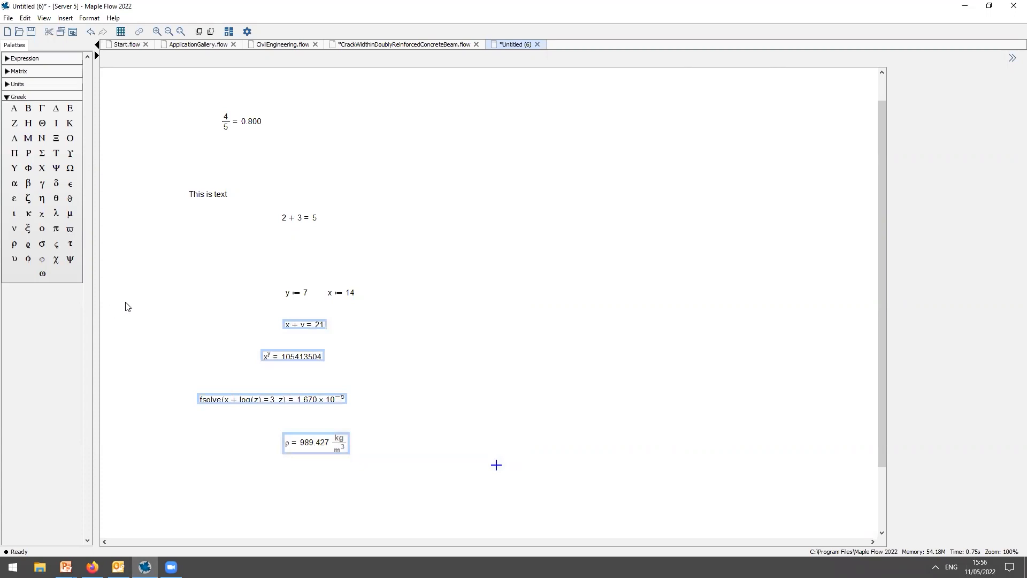
click(59, 16)
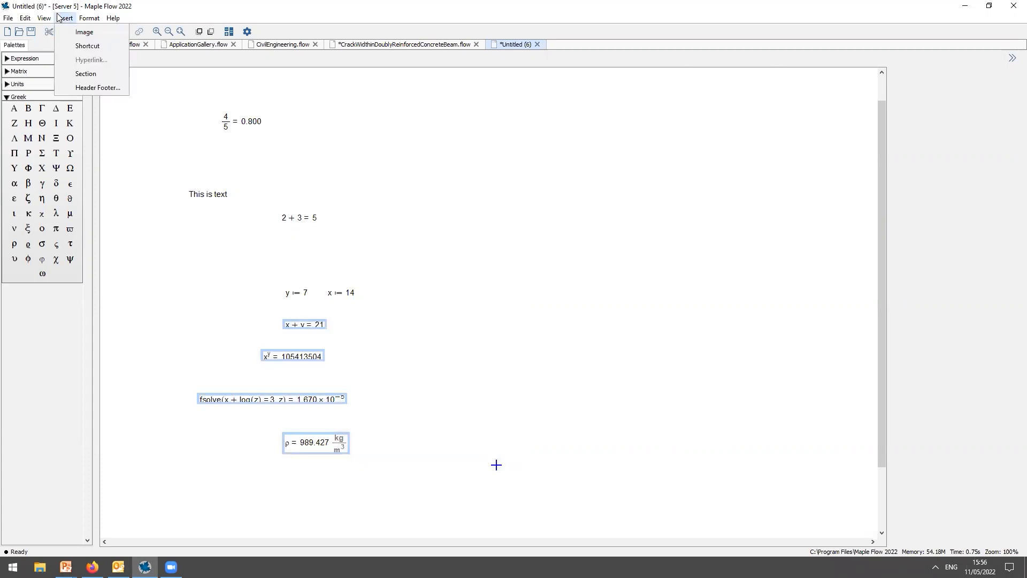
click(75, 74)
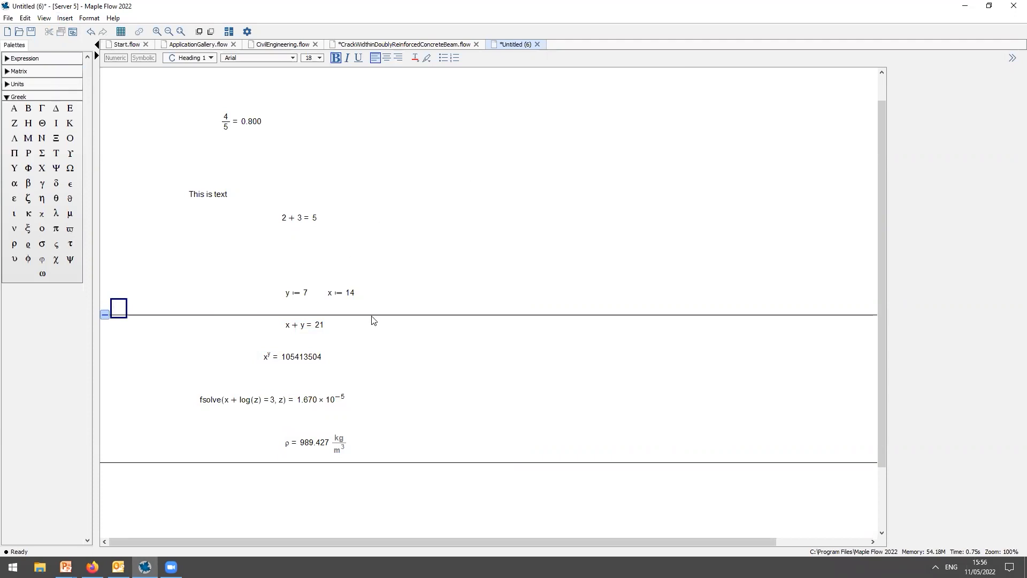
Move the section's upper boundary above the x and y assignments and its lower boundary between the fsolve and ρ lines
drag(373, 315, 375, 276)
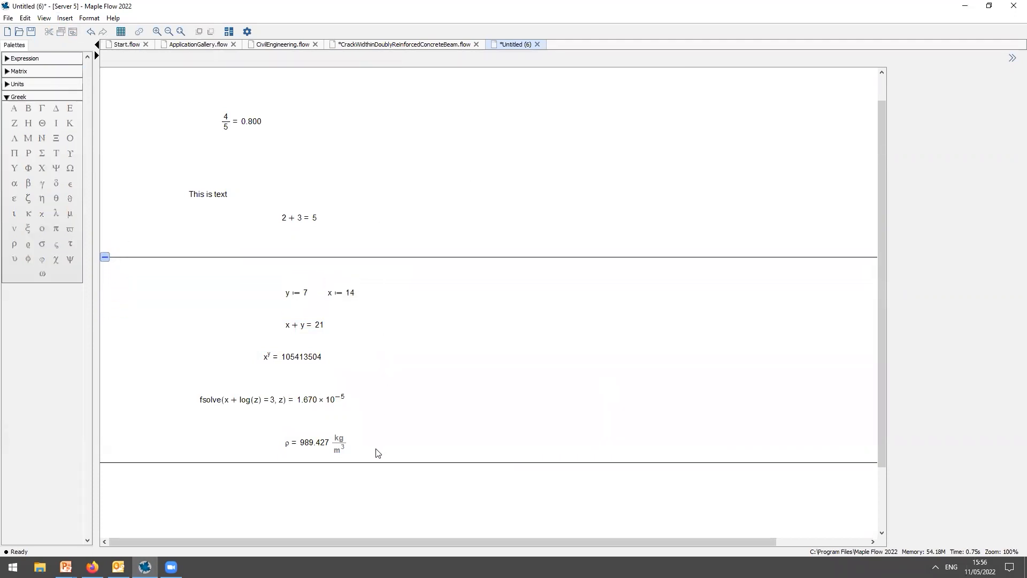
drag(370, 464, 372, 427)
click(196, 497)
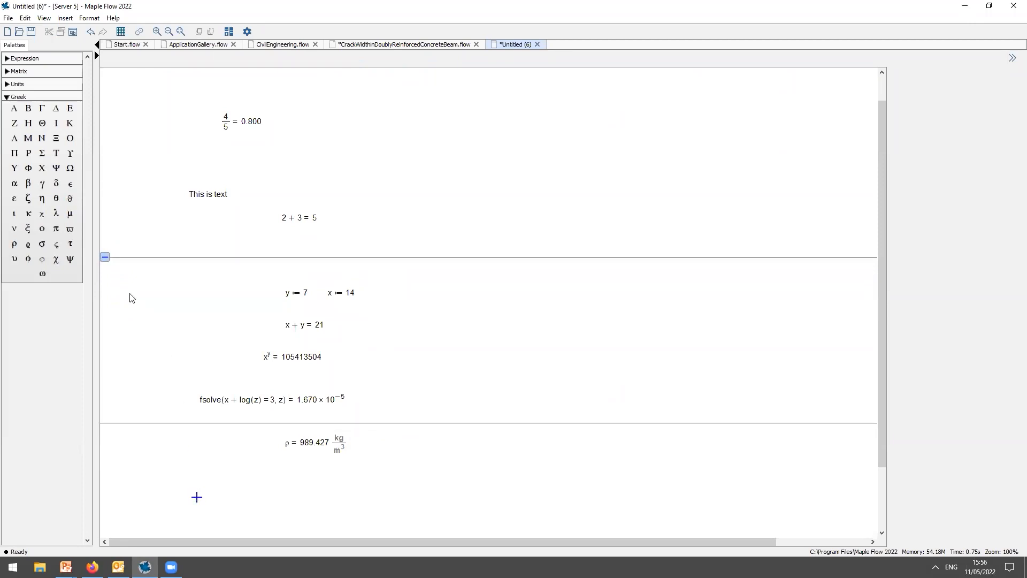
Collapse the section, expand it again, and leave it collapsed
click(106, 258)
click(105, 257)
click(105, 258)
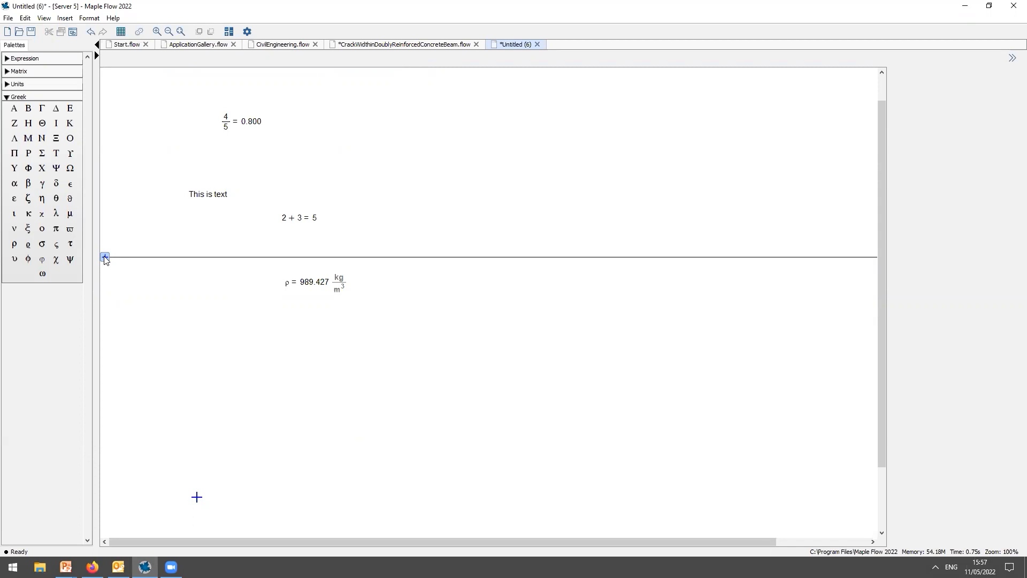
Expand the collapsed section to show its calculations and fold up the Greek palette
click(105, 257)
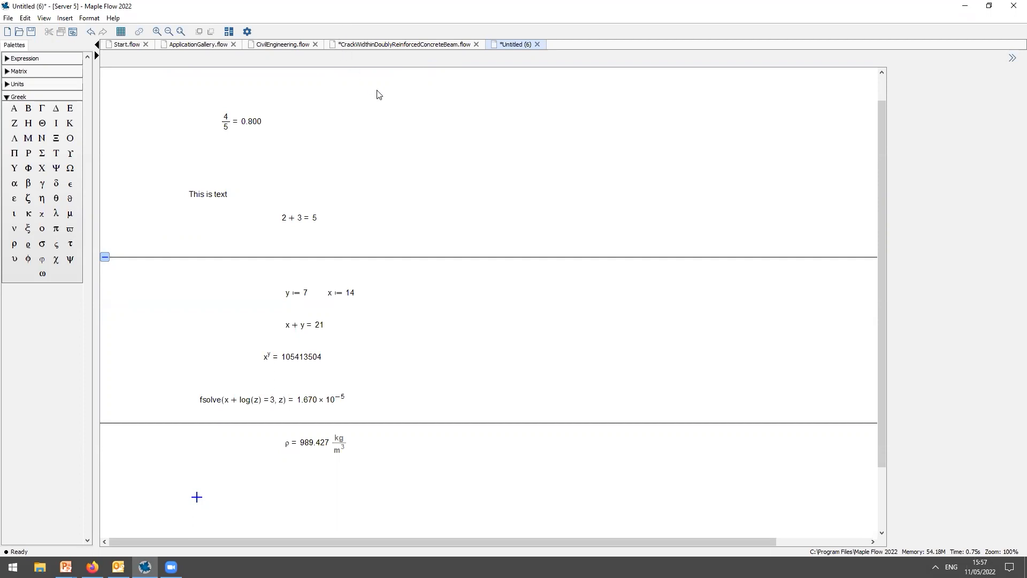
click(379, 122)
click(7, 98)
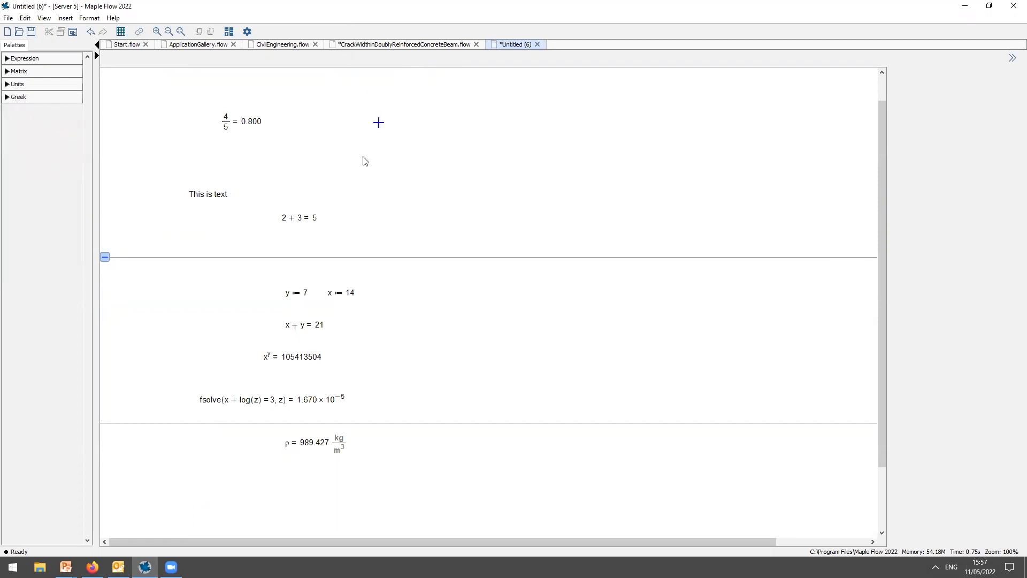
Open the Maple Flow User Manual, shrink its window to see its cover page, and return to the worksheet
click(375, 167)
click(113, 18)
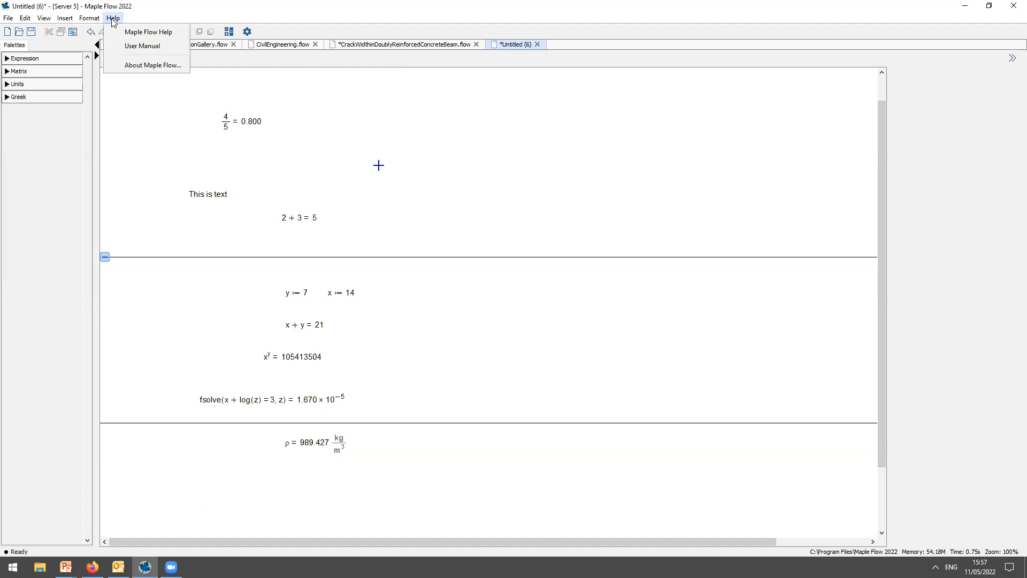
click(140, 44)
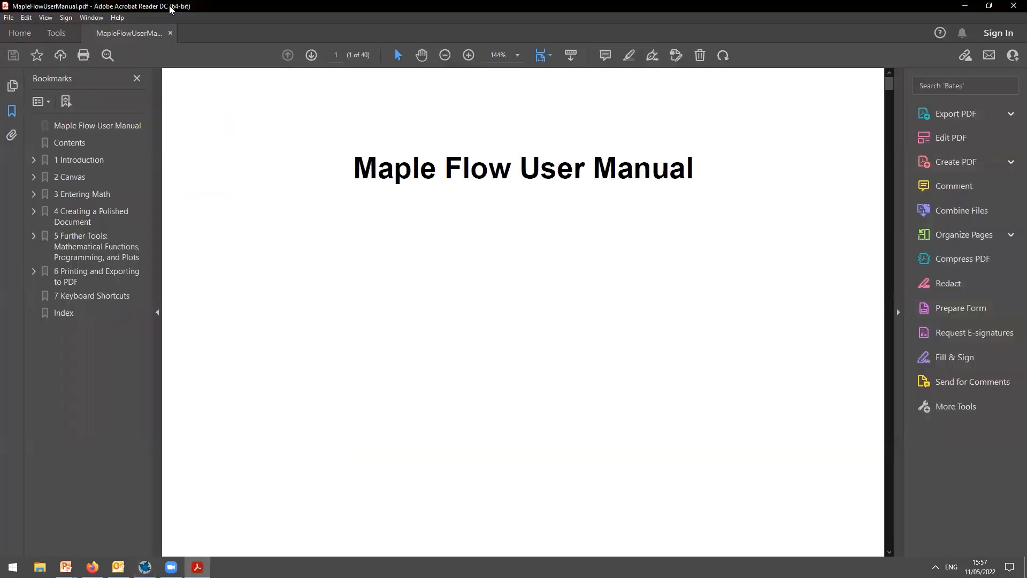
double_click(171, 8)
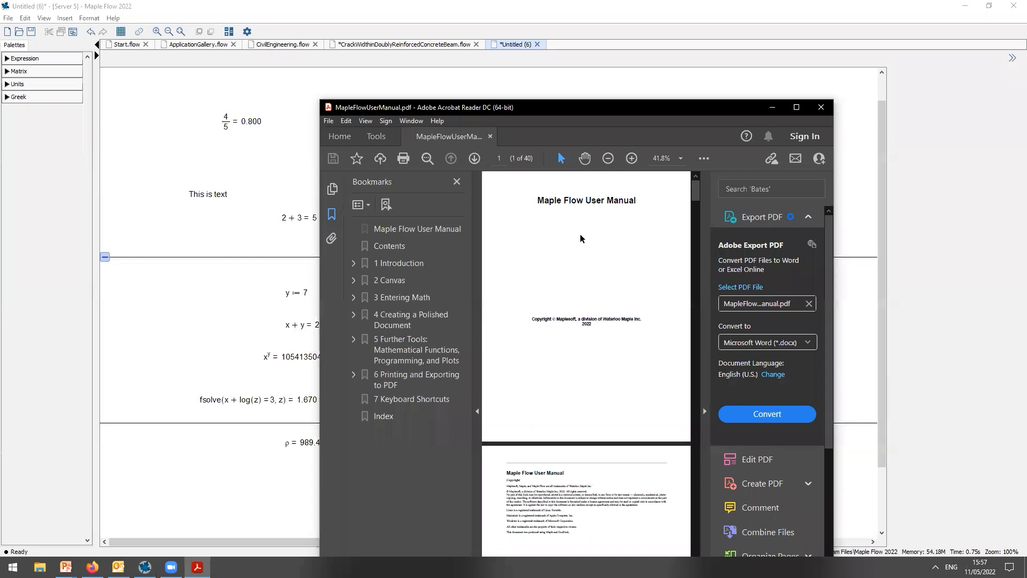
click(261, 178)
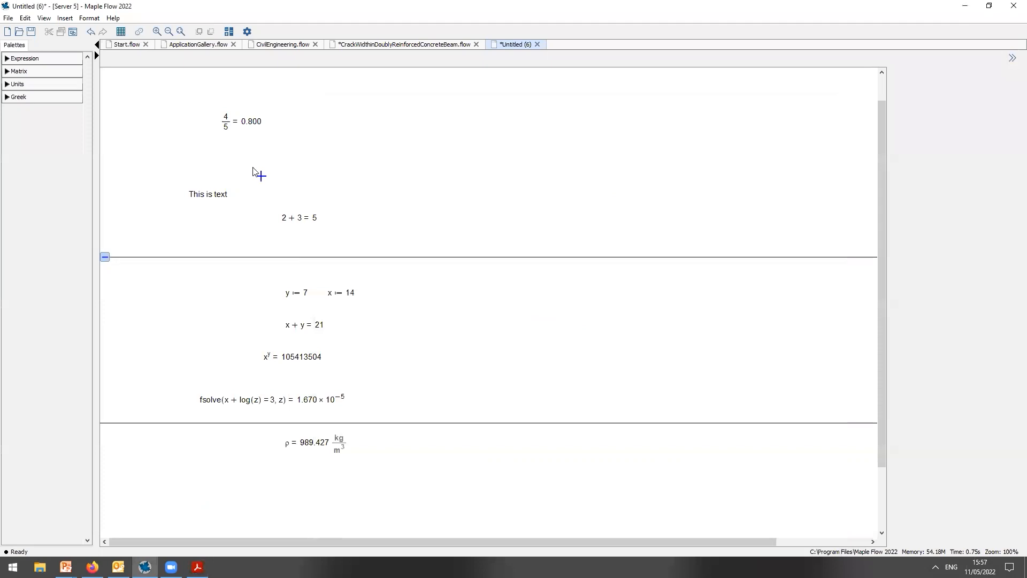
Open Maple Flow Help in a smaller window and show the MagnitudePlot page under Science and Engineering, Dynamic Systems
click(112, 19)
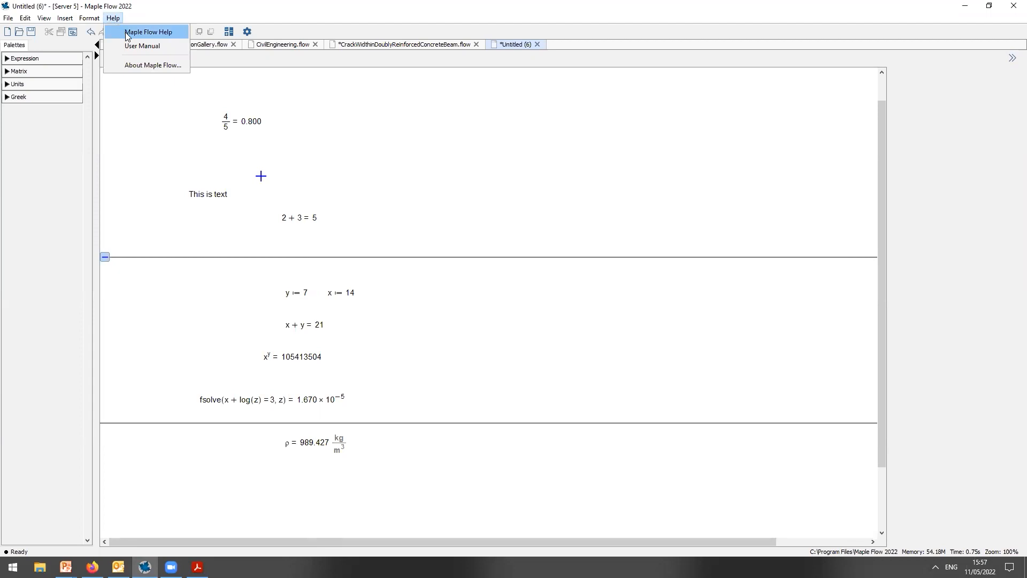
click(128, 32)
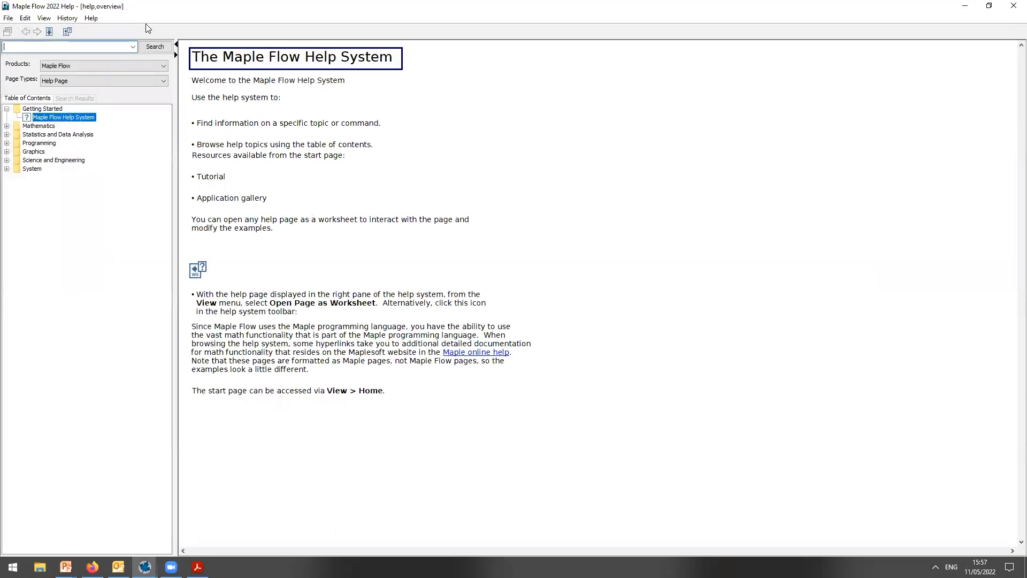
double_click(112, 6)
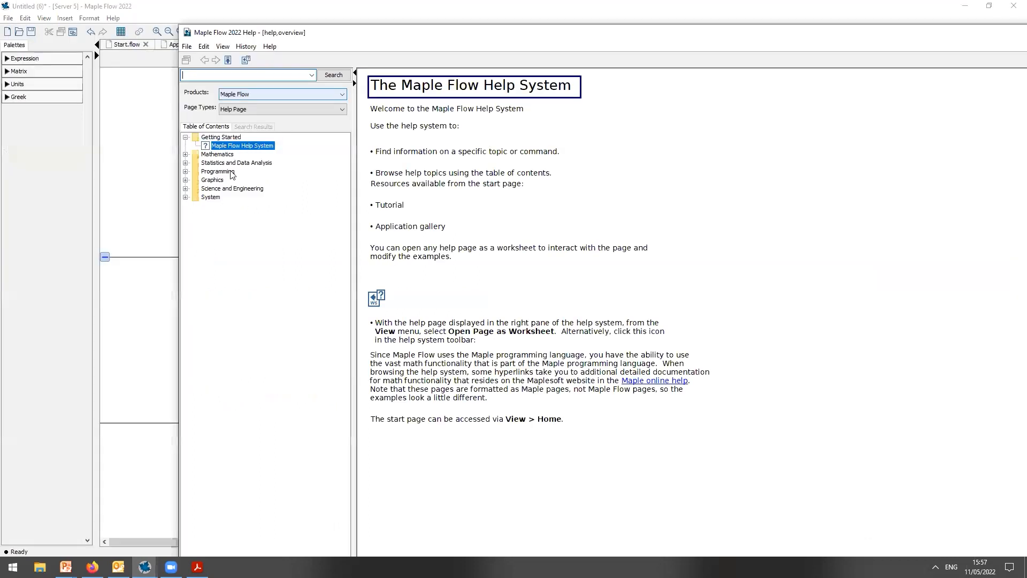
click(185, 190)
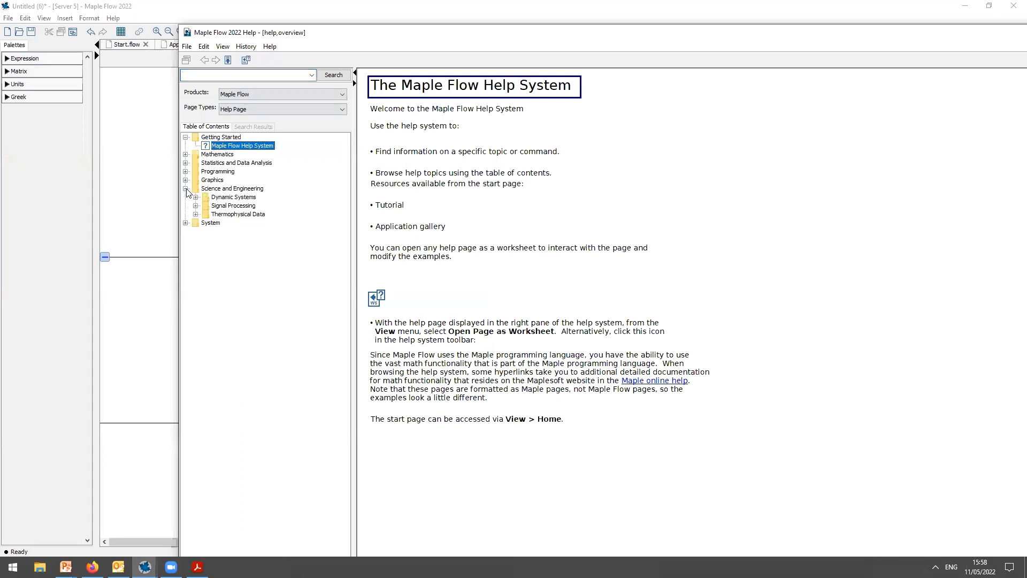
click(196, 196)
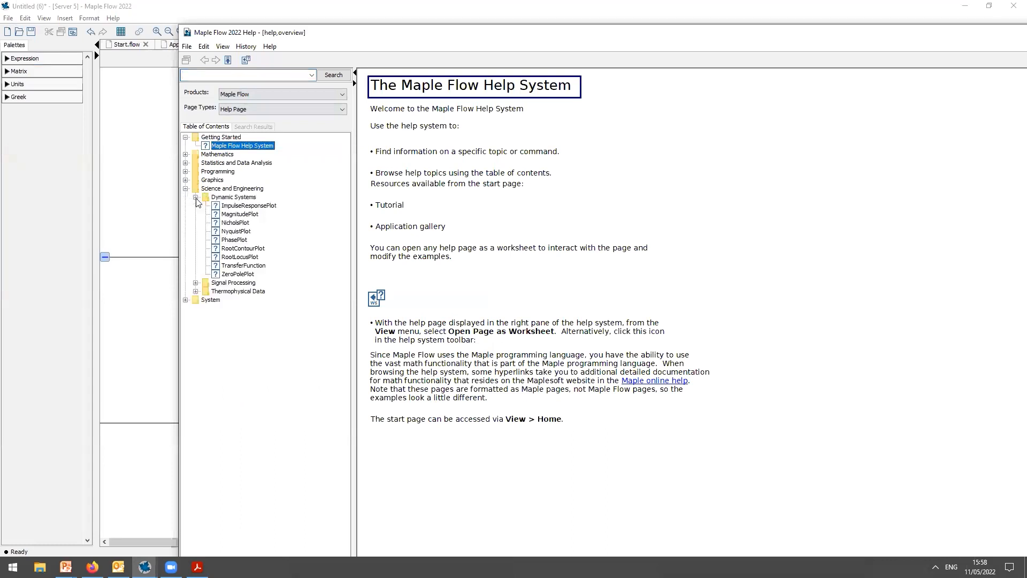
click(231, 215)
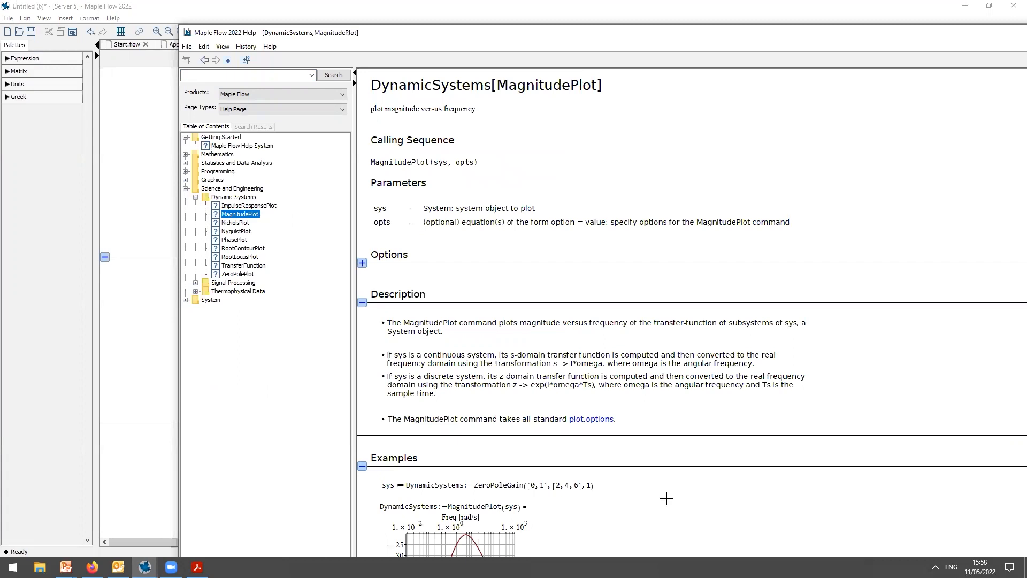
Copy the sys ZeroPoleGain example from the MagnitudePlot help page and paste it into the worksheet below the ρ result
scroll(666, 499, down, 5)
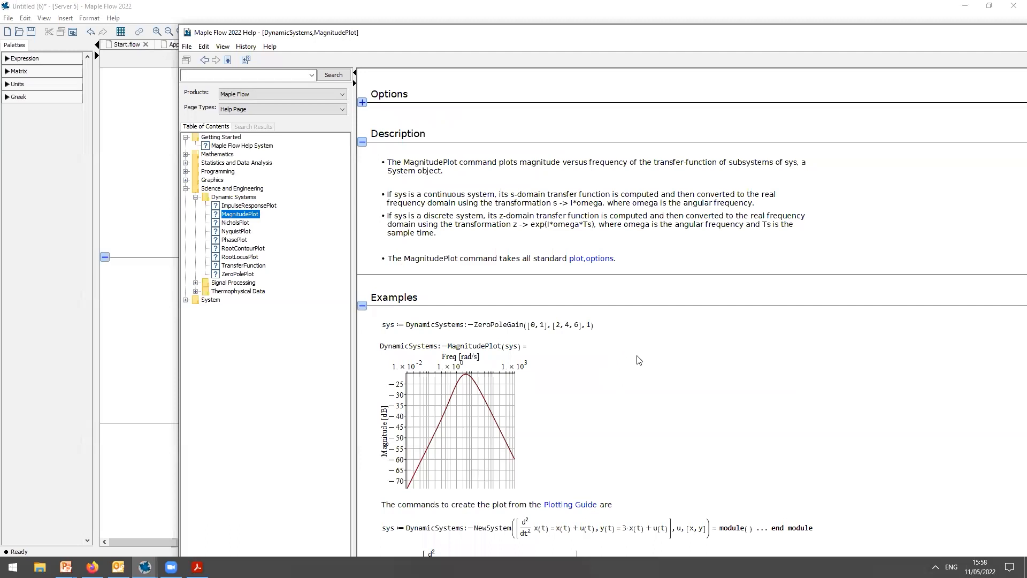
right_click(558, 325)
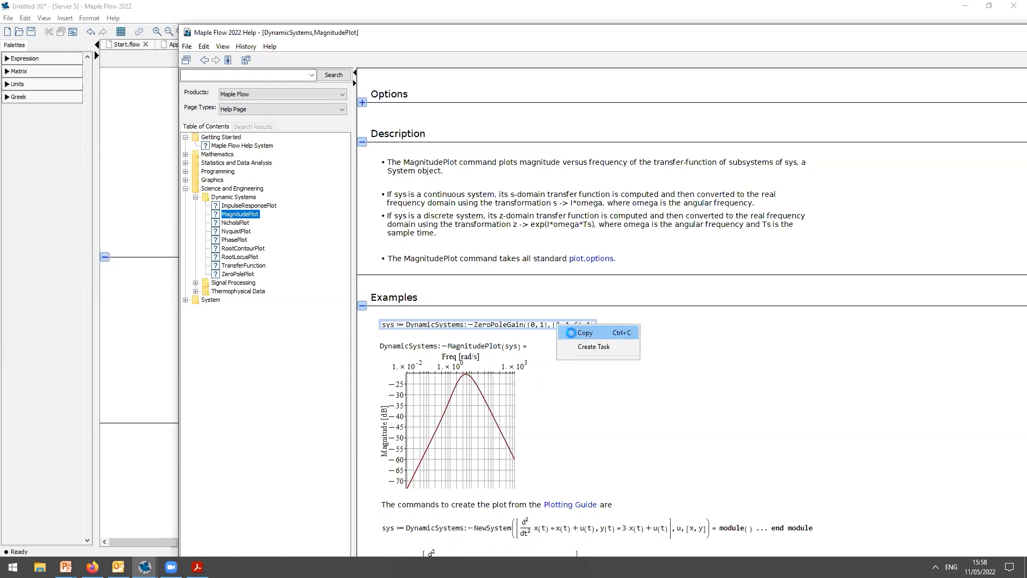
click(571, 333)
click(144, 467)
scroll(184, 452, down, 3)
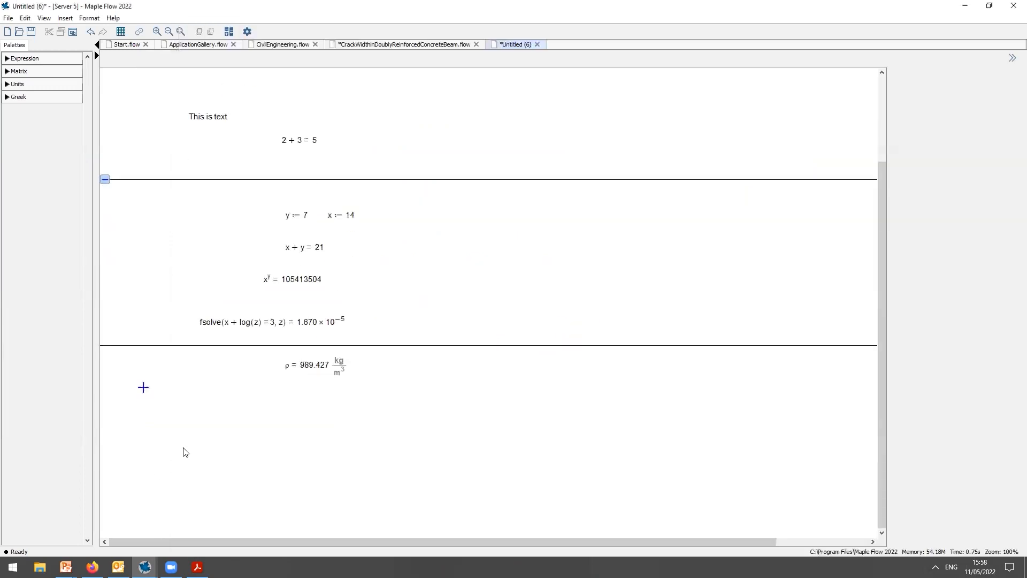
click(185, 410)
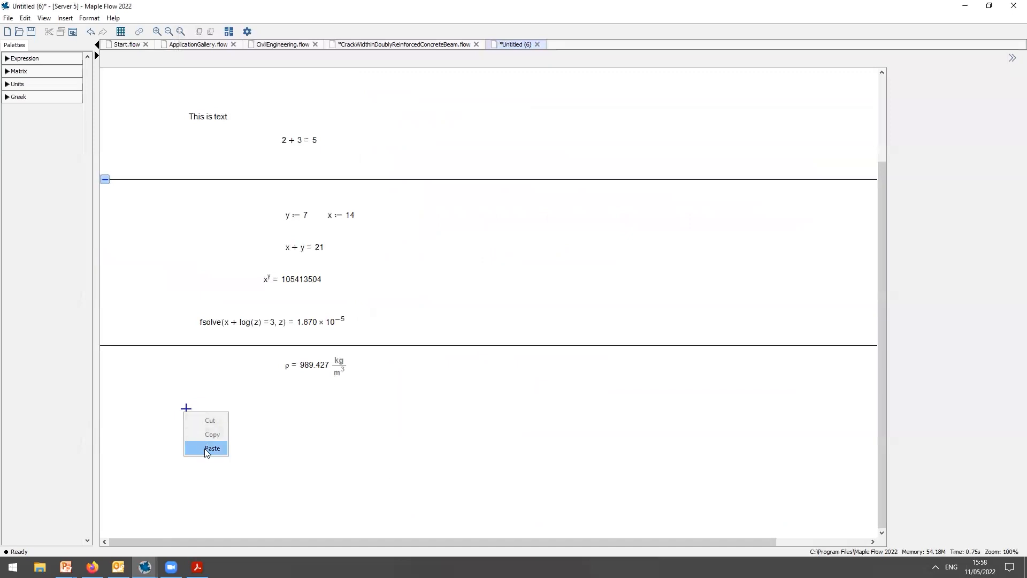
click(212, 449)
Delete the y assignment from the section so y is unassigned for the DynamicSystems command
click(250, 397)
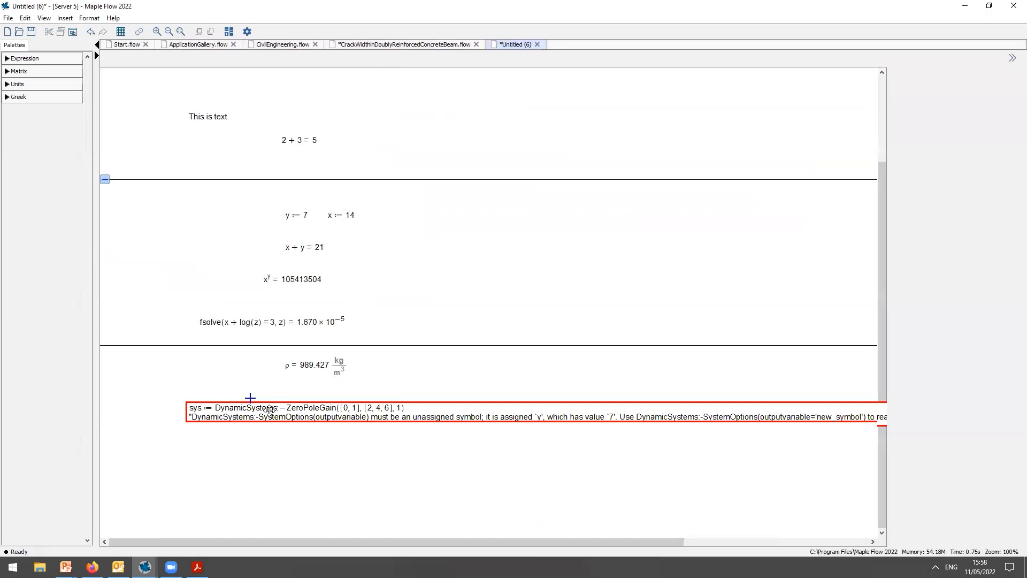
click(303, 209)
key(Delete)
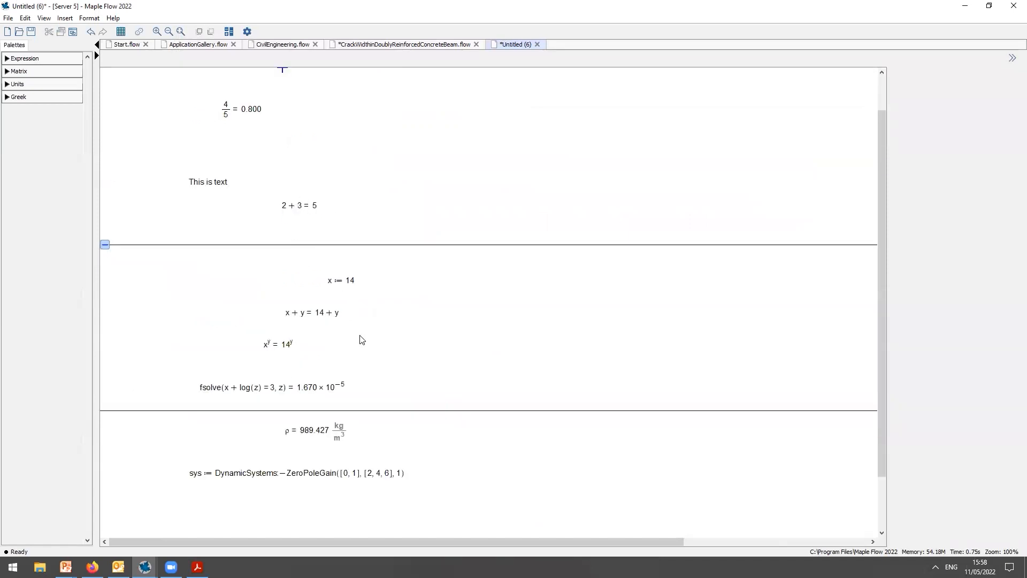
Enter DynamicSystems:-MagnitudePlot(sys) = beneath the sys definition and evaluate it to produce the magnitude plot
click(187, 441)
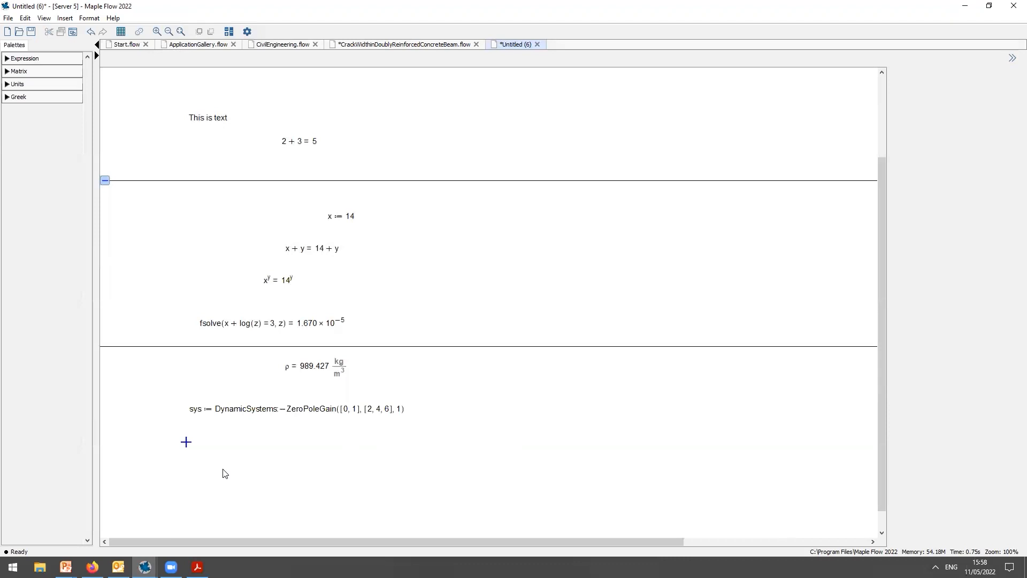
text(DynamicSystems)
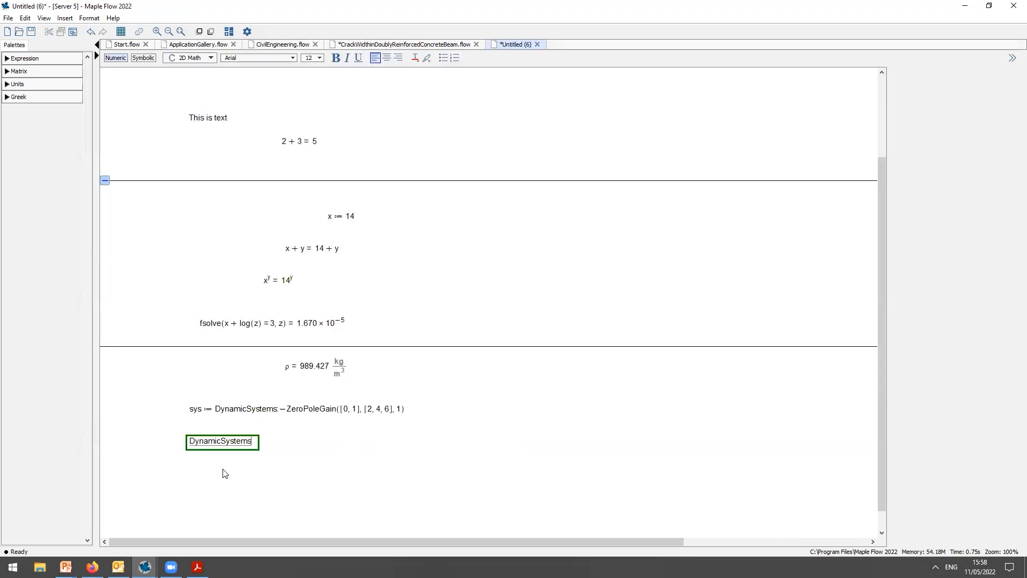
text(:-MagnitudePlot)
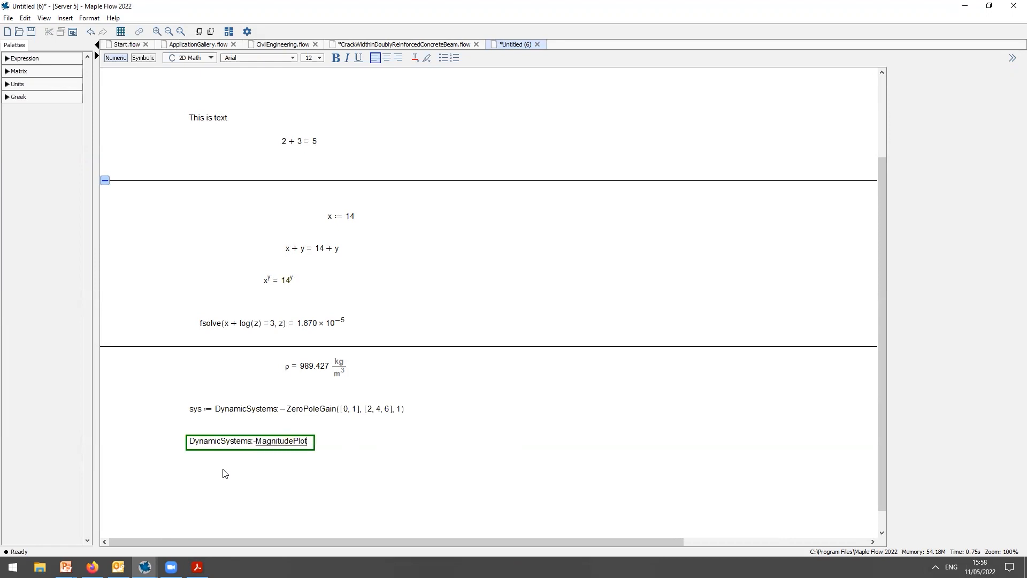
text((sys) =)
key(Return)
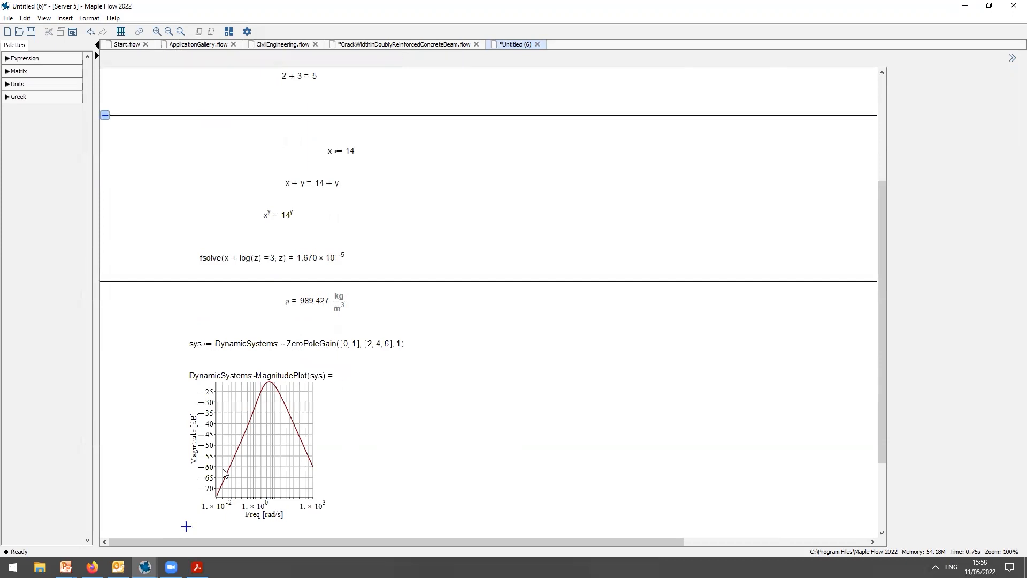
Stretch the magnitude plot horizontally to a little over twice its width
click(269, 450)
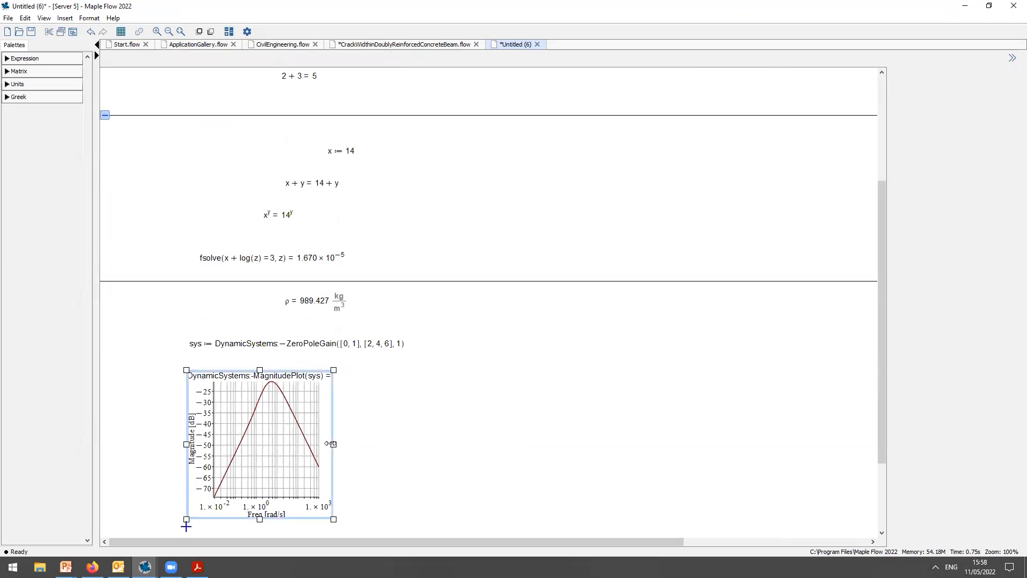
drag(345, 449, 560, 449)
click(613, 440)
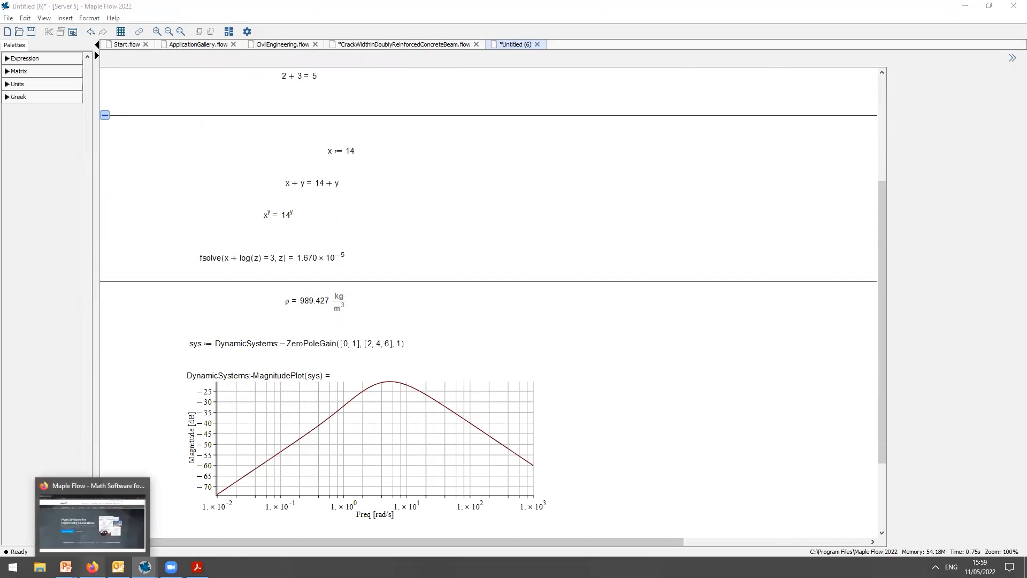
Switch to Firefox, open the Maple Application Center from the Maplesoft site, and list the applications created in Maple Flow
click(92, 567)
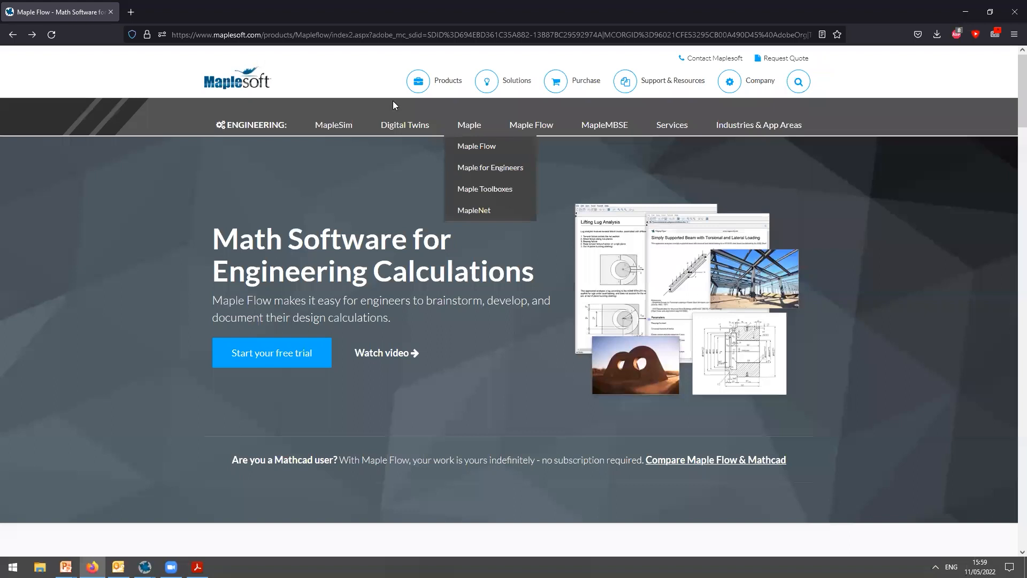
mouse_move(423, 82)
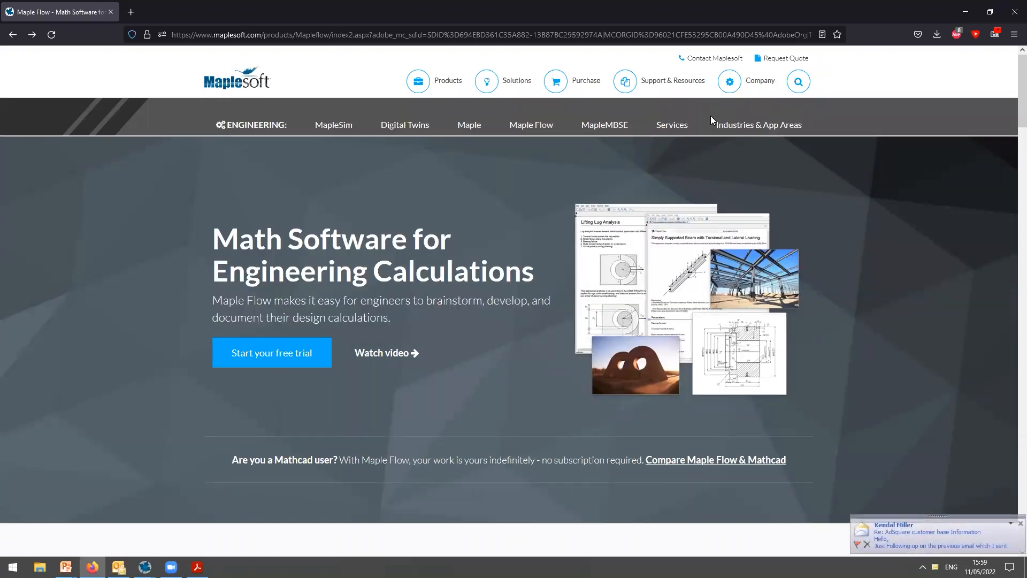
mouse_move(672, 81)
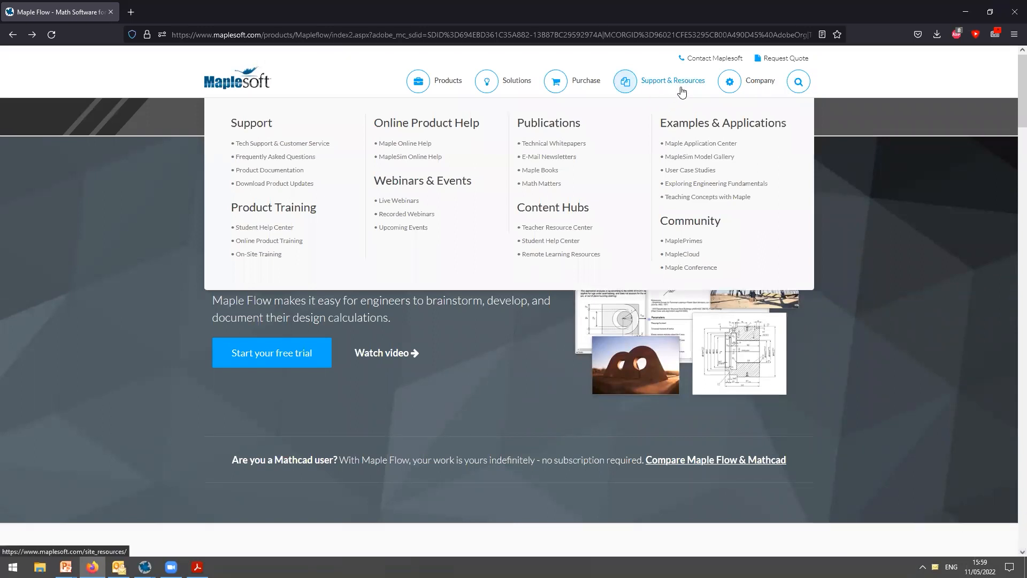
click(692, 148)
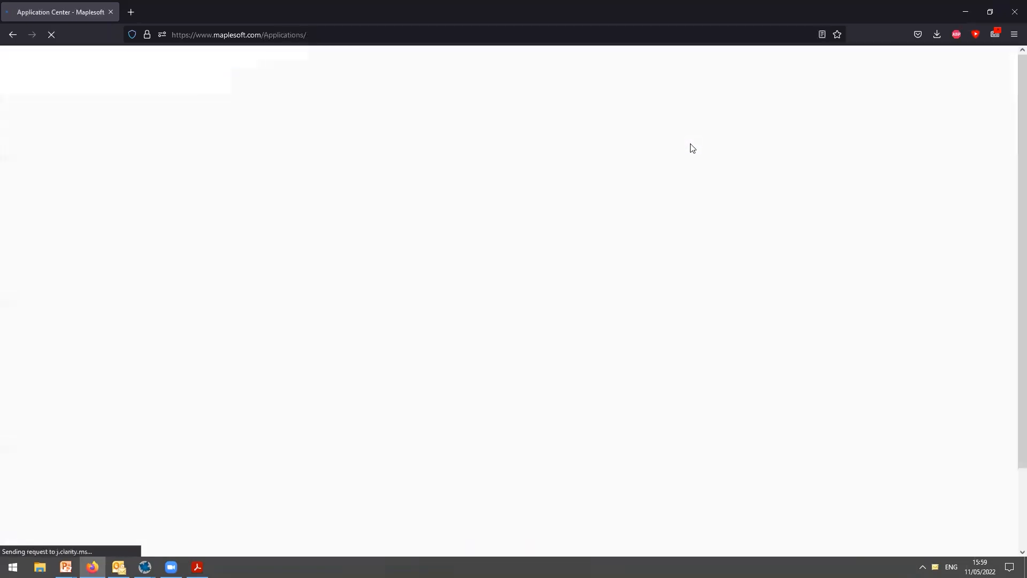
mouse_move(591, 259)
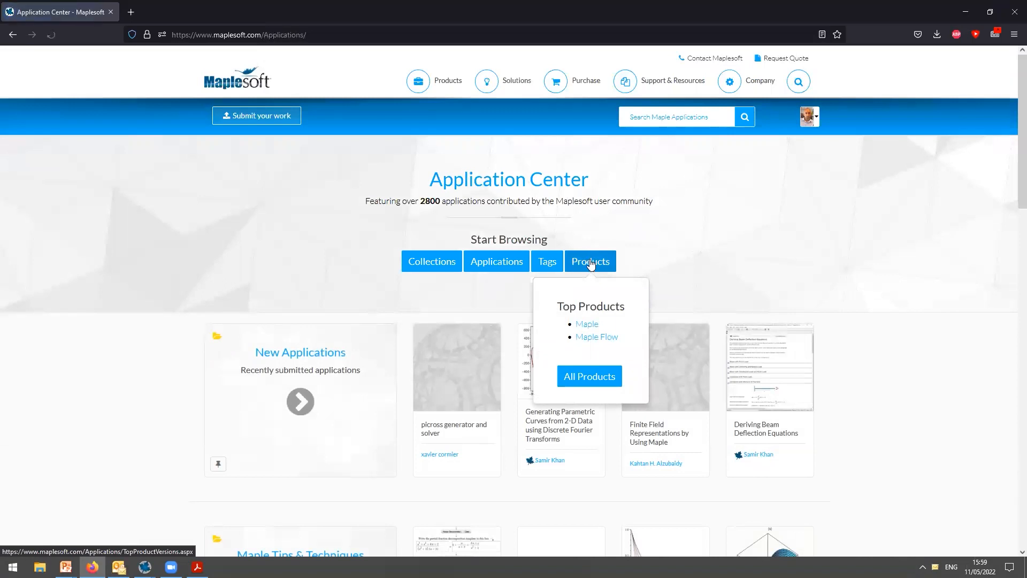
click(590, 343)
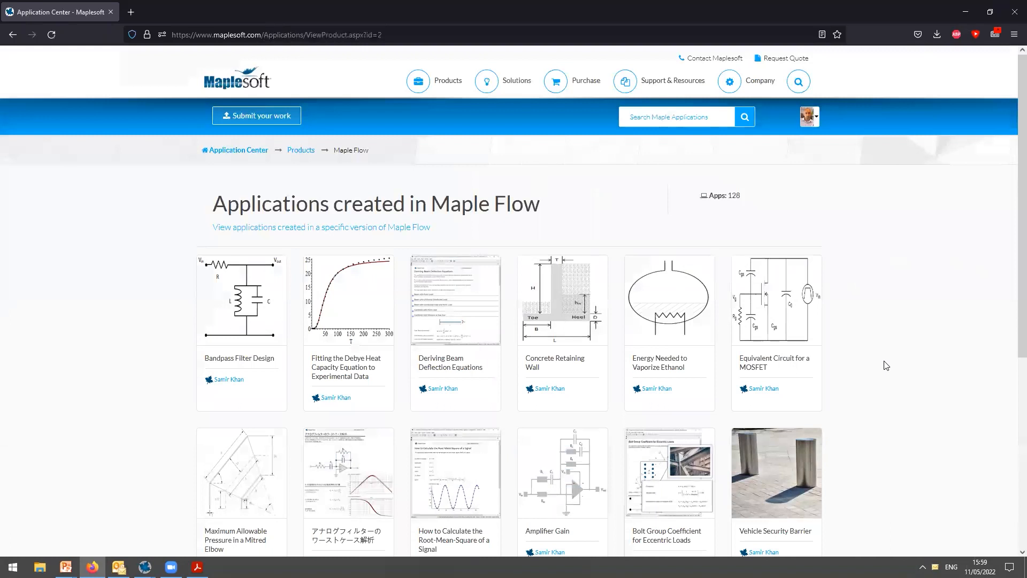
Find the Vehicle Security Barrier application in the Maple Flow list, open its page, and download its worksheet
scroll(886, 365, down, 1)
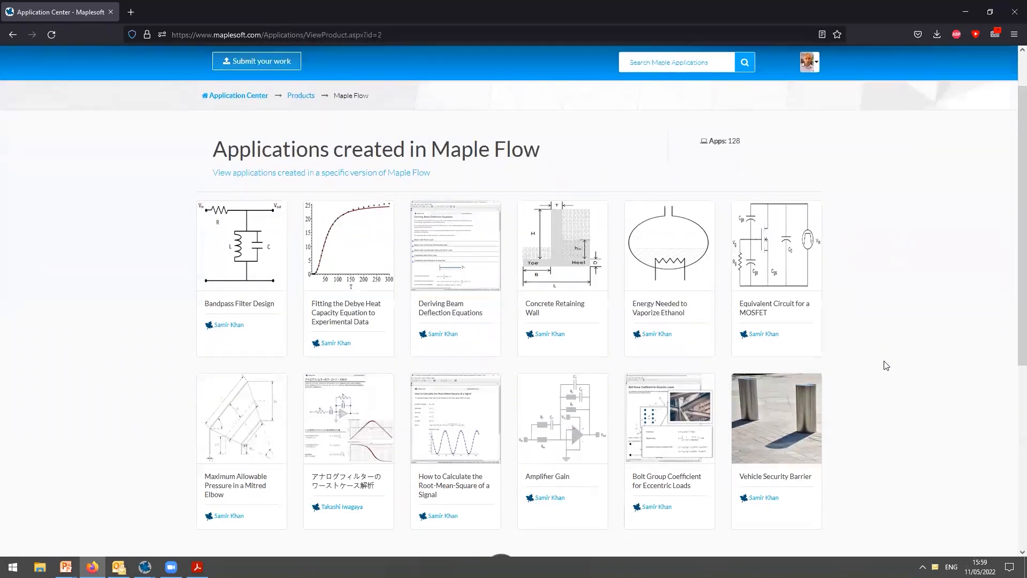
scroll(886, 365, down, 1)
scroll(886, 365, down, 1)
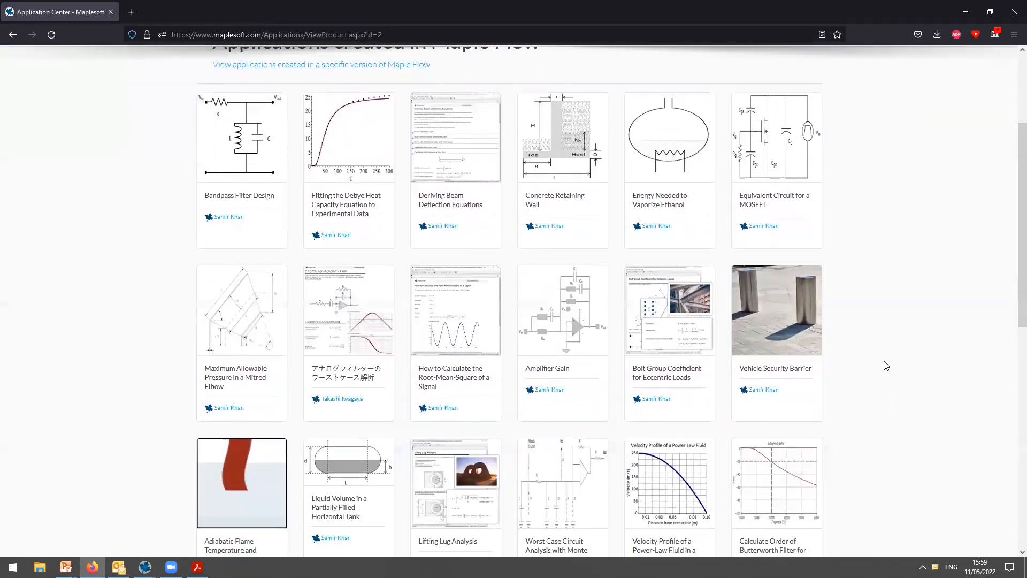
mouse_move(798, 375)
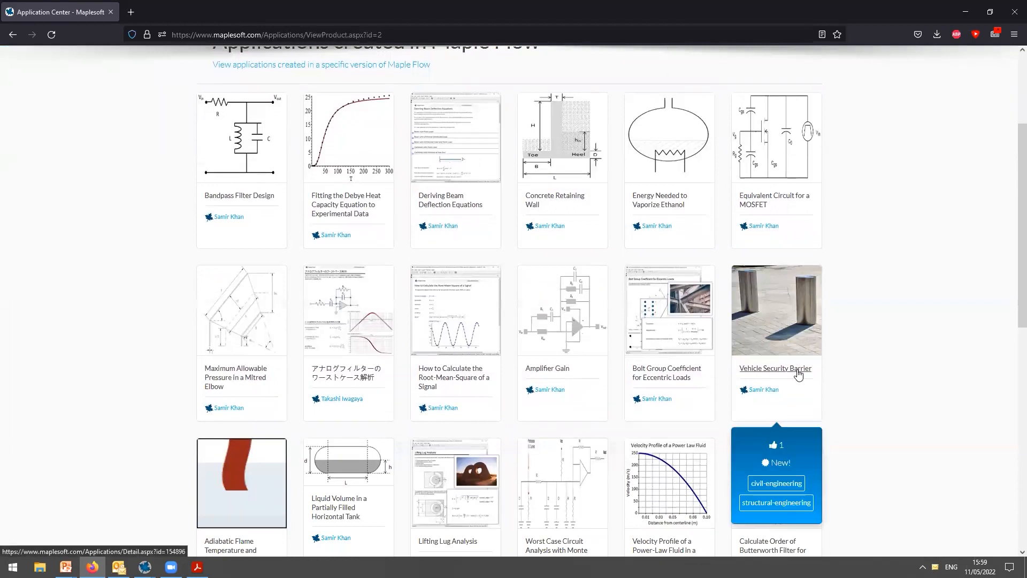
click(785, 370)
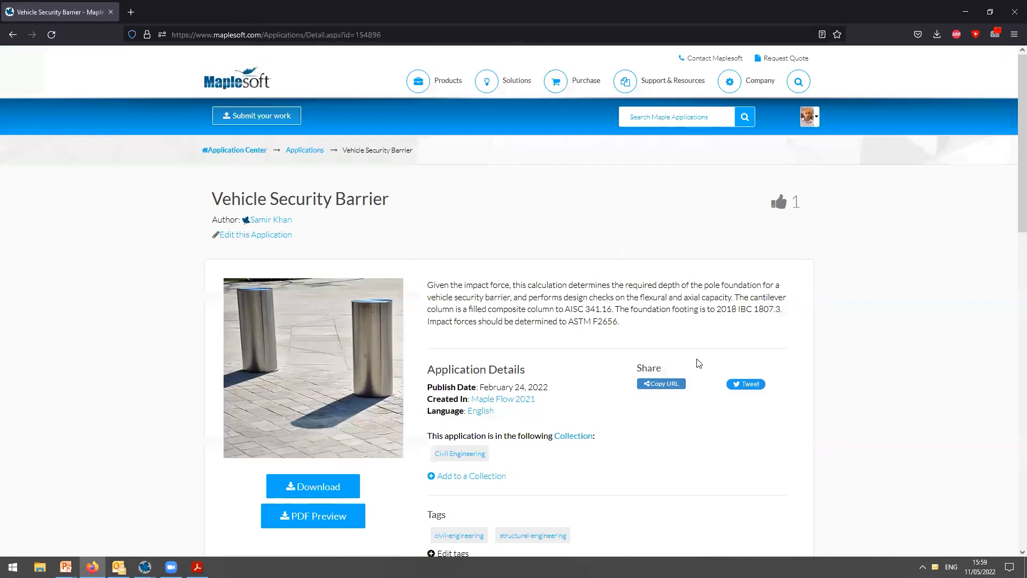
click(294, 481)
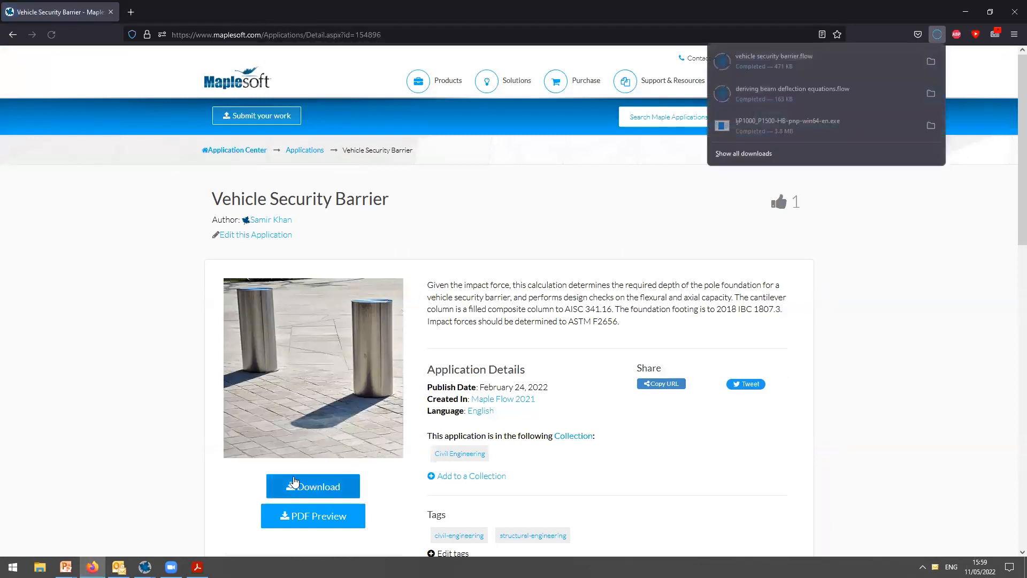
Switch to Maple Flow, open vehicle security barrier.flow from the Downloads folder, and look through its parameters and column footing calculations
click(145, 566)
click(91, 532)
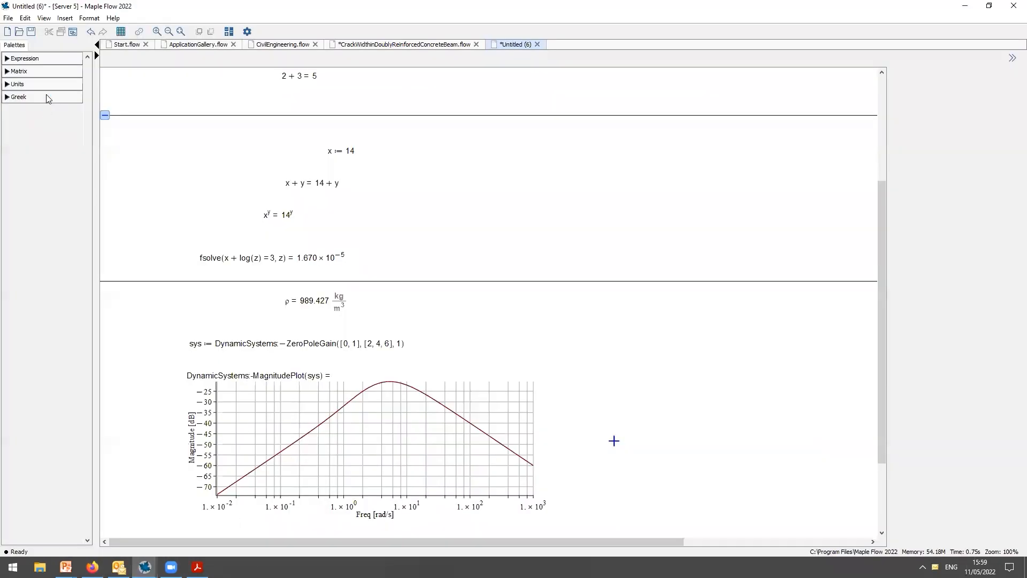
click(8, 18)
click(21, 46)
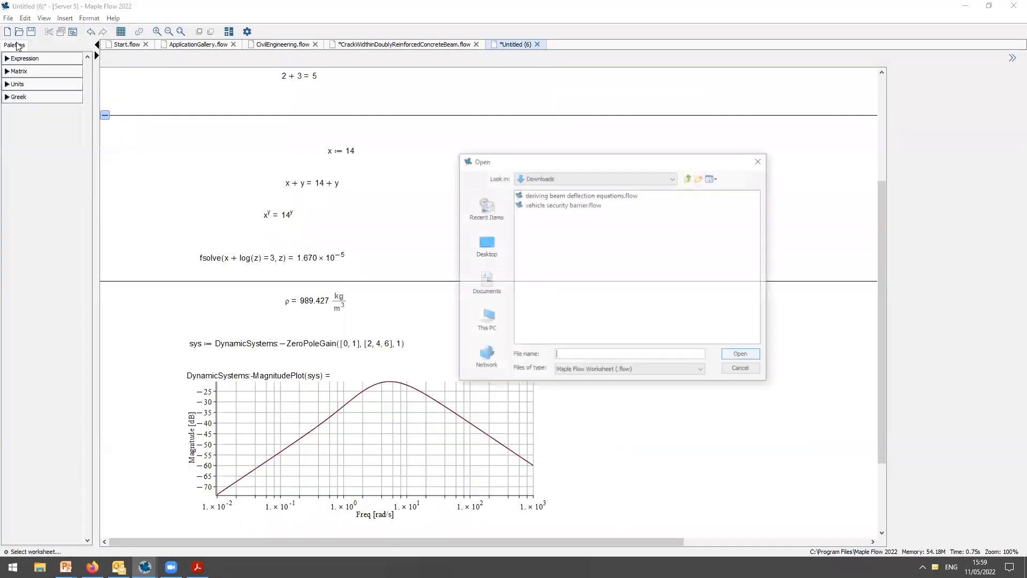
double_click(559, 204)
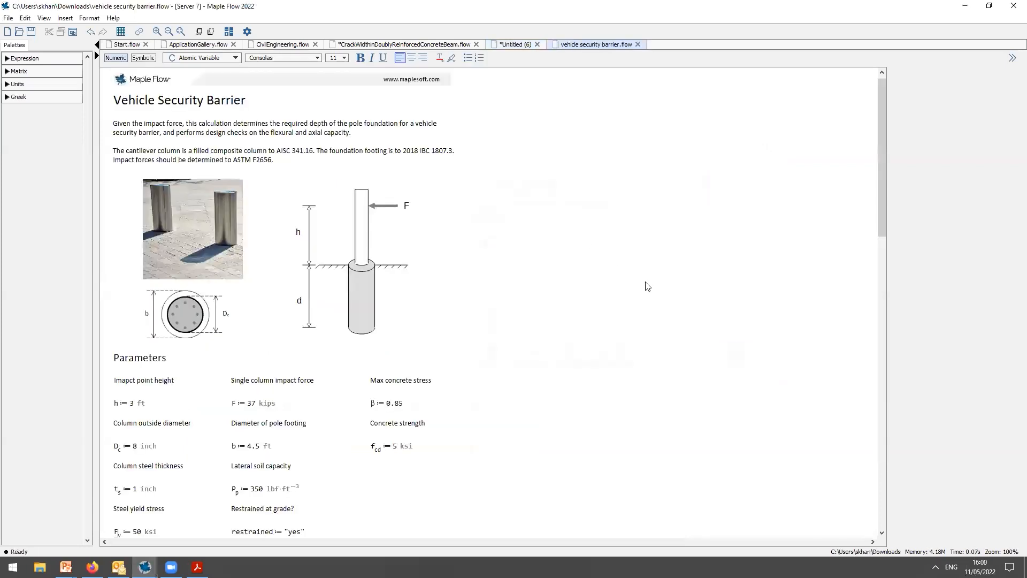
click(646, 286)
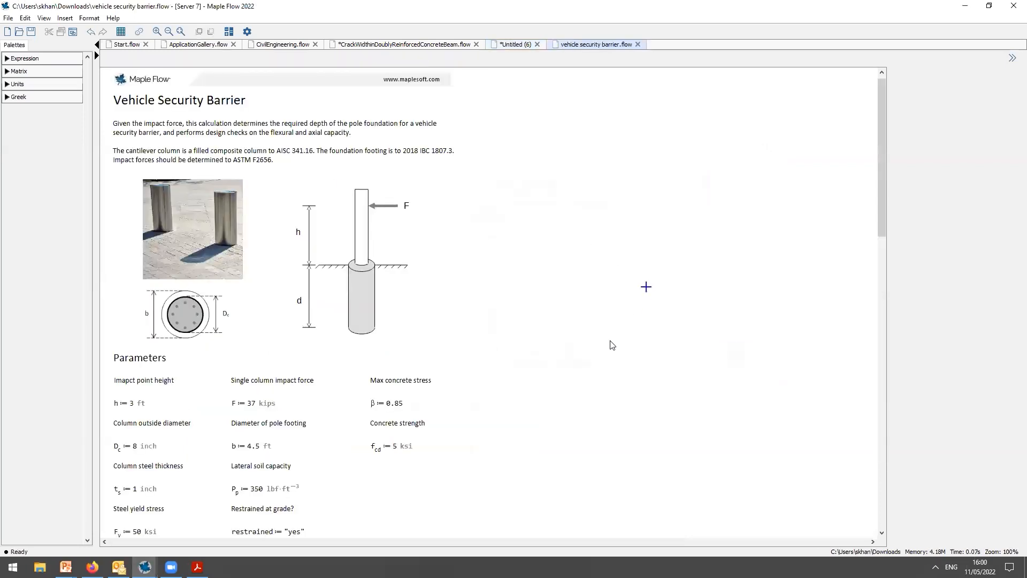
scroll(611, 350, down, 3)
scroll(610, 355, down, 6)
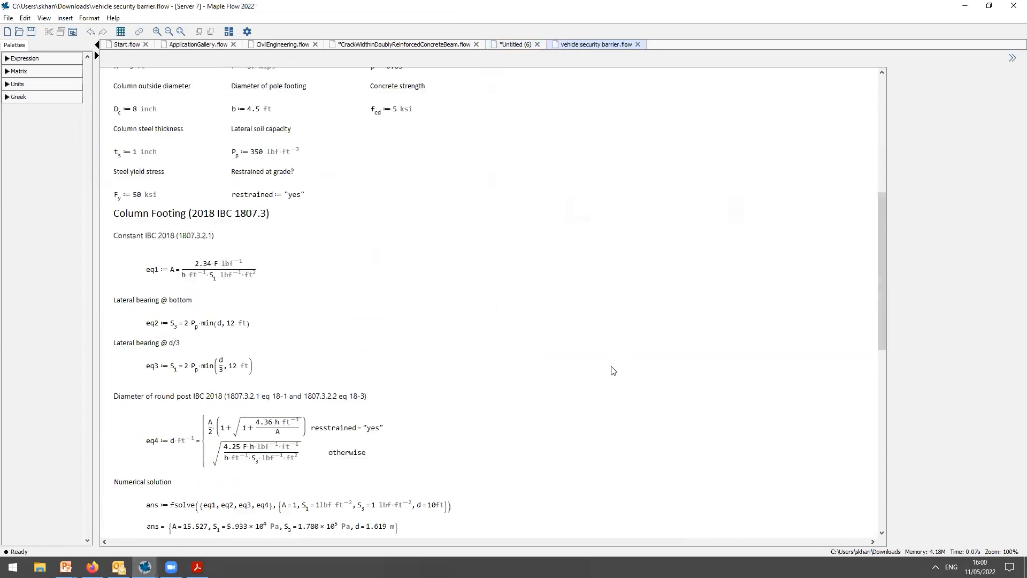
scroll(614, 370, up, 8)
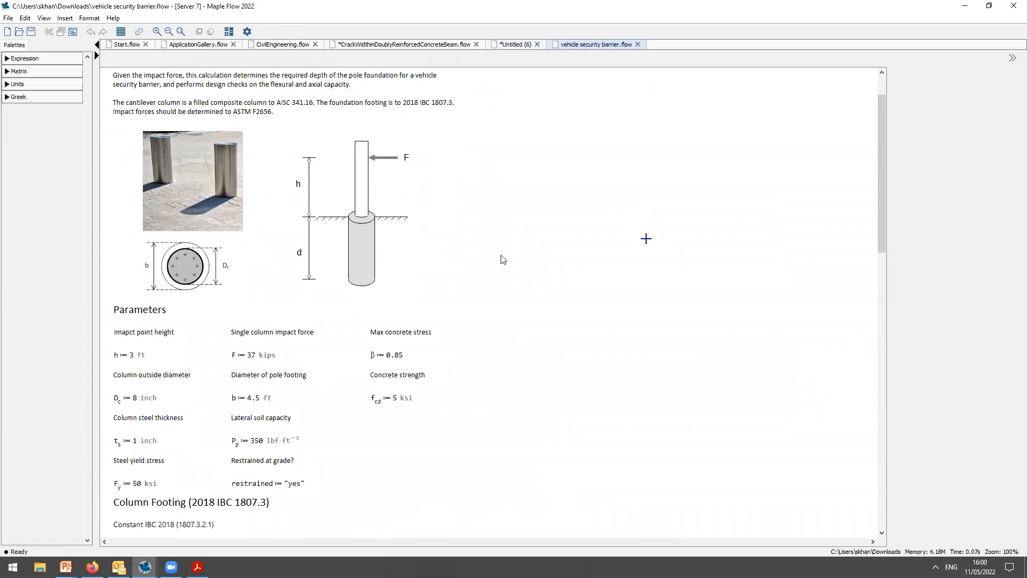
scroll(612, 321, up, 2)
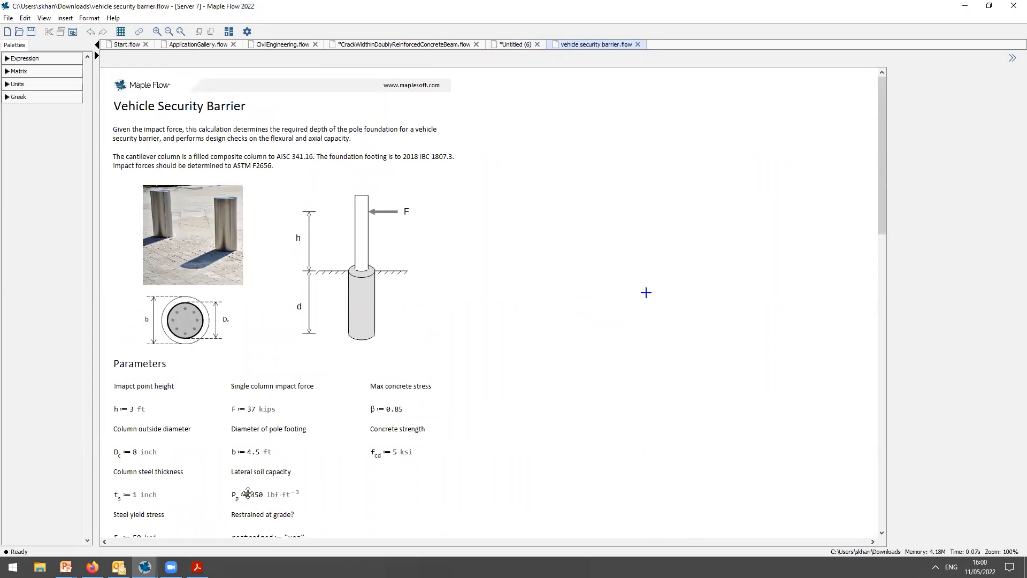
Close the CivilEngineering and CrackWidthinDoublyReinforcedConcreteBeam worksheets without saving changes, and return to the Untitled (6) worksheet
click(316, 45)
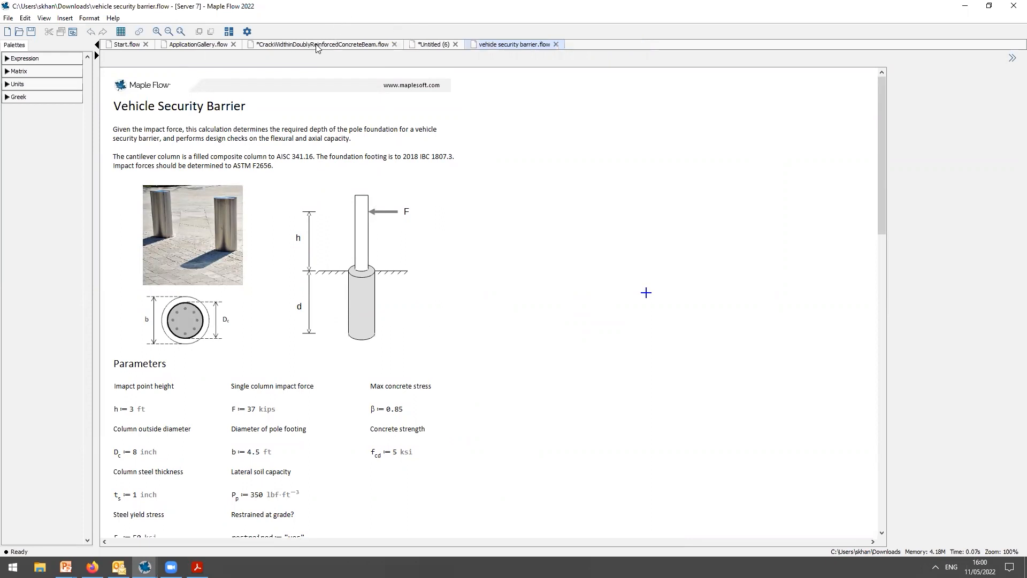
click(395, 45)
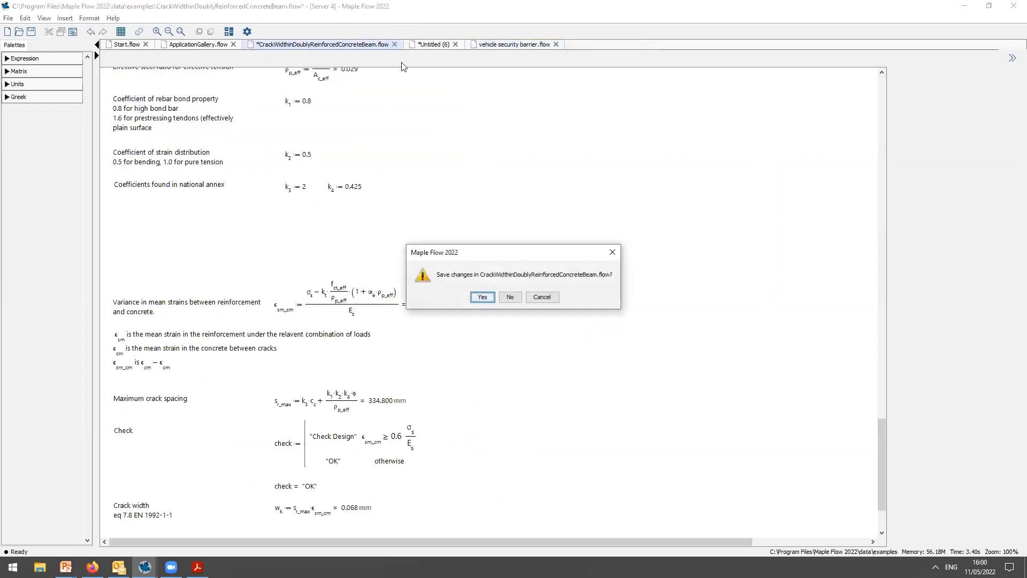
click(510, 296)
click(275, 46)
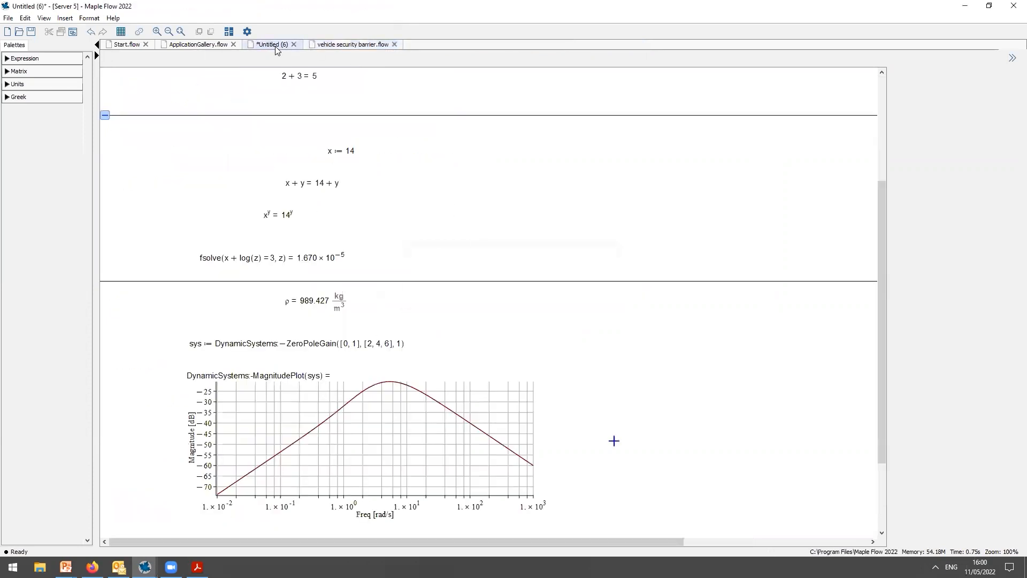
click(443, 184)
Examine the Interface options, including the choices for where worksheets open, and leave them without applying anything
click(247, 32)
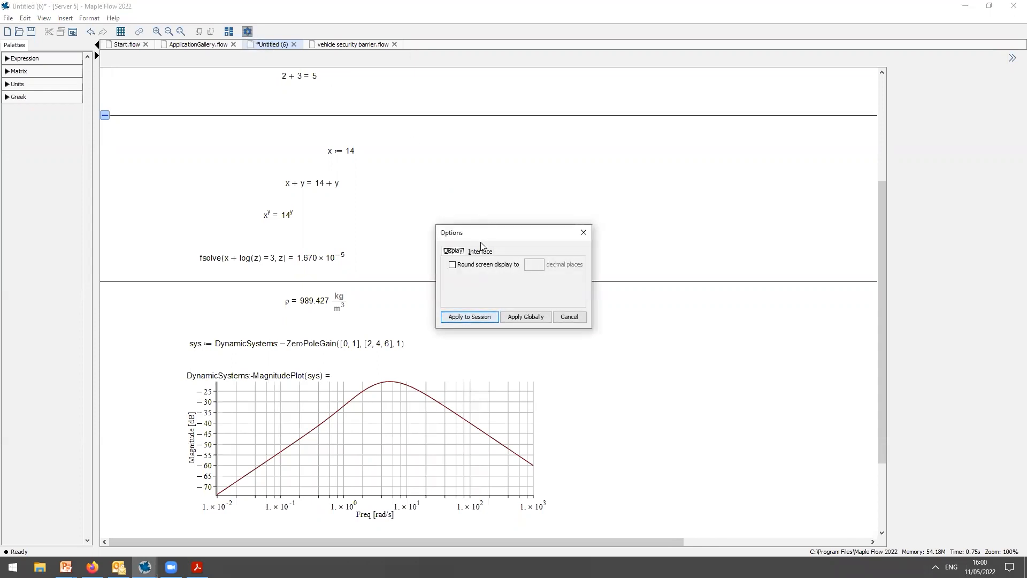
click(483, 252)
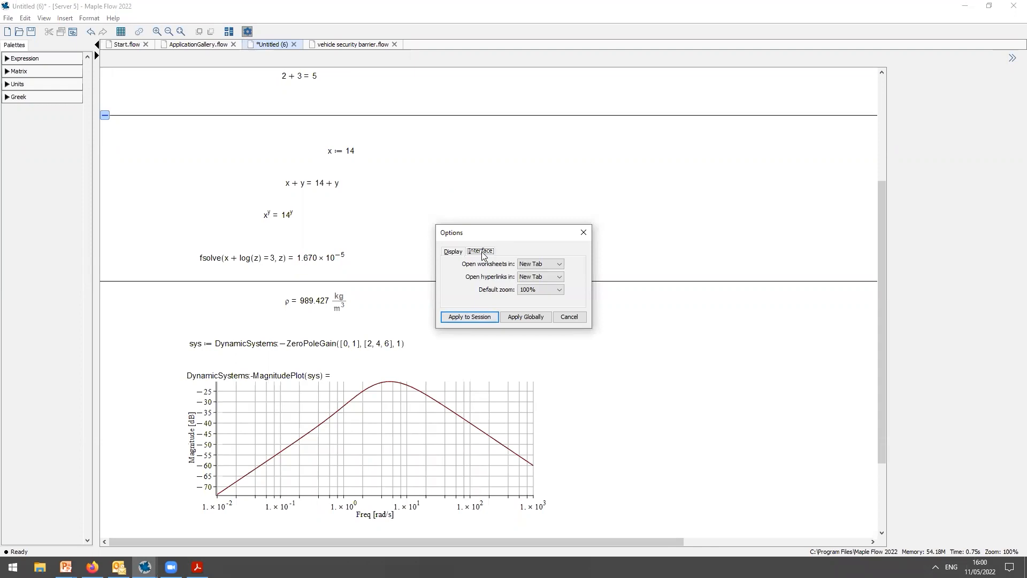
click(534, 266)
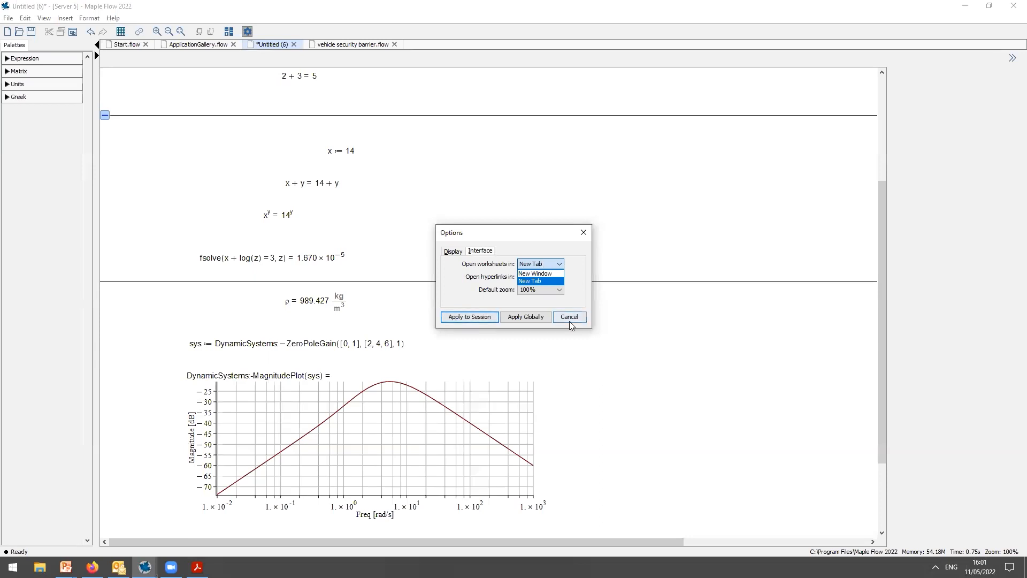
click(577, 282)
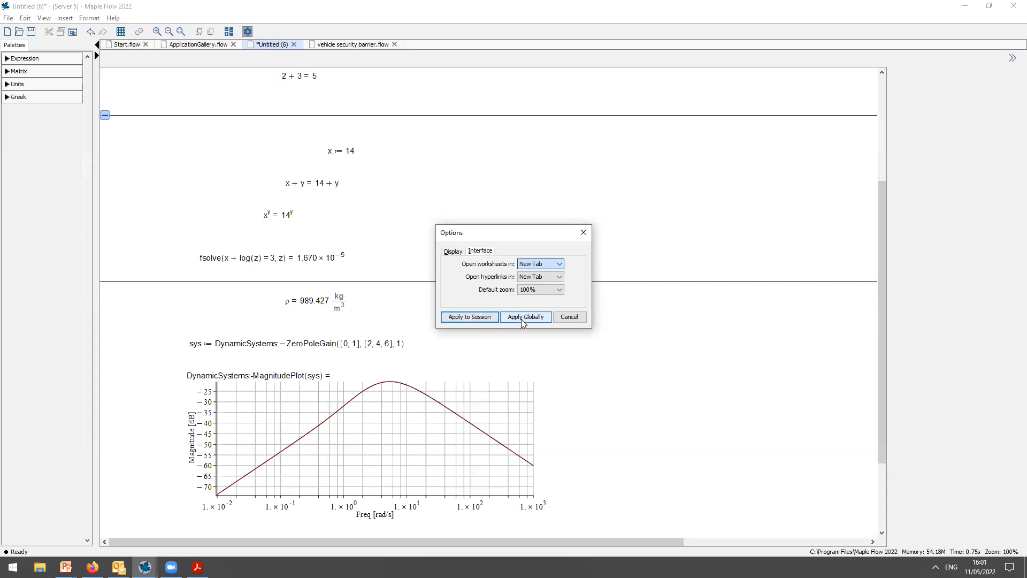
click(571, 317)
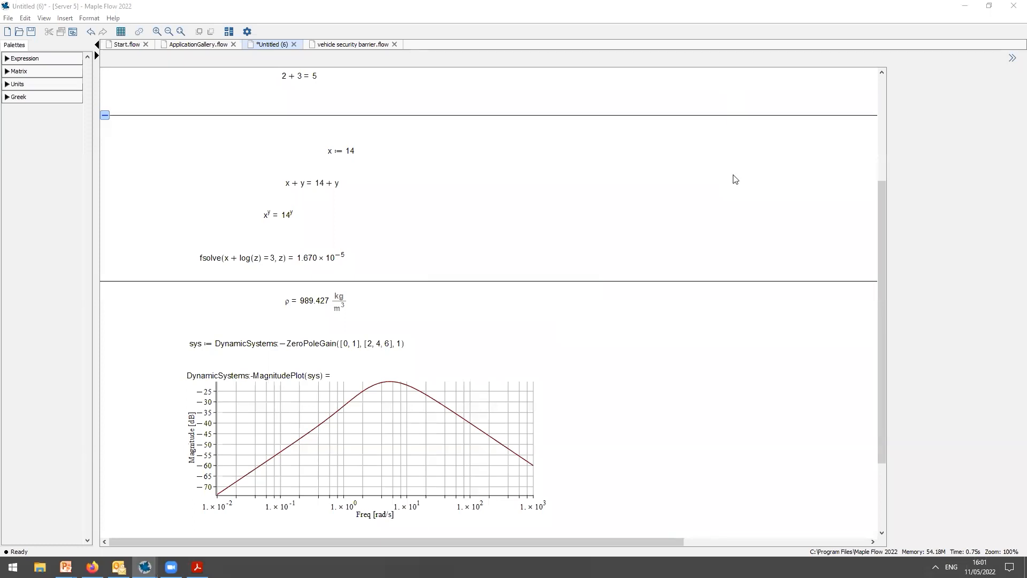
Return to the beginning of the worksheet, switch to the running PowerPoint slide show, and advance to the Learn More slide
click(465, 205)
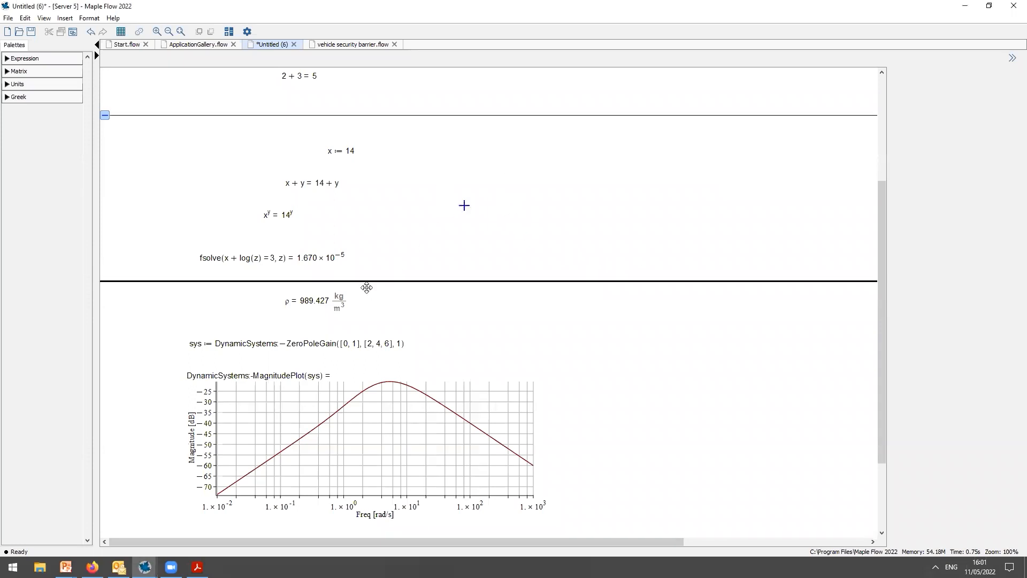
scroll(227, 214, up, 1)
scroll(227, 214, up, 5)
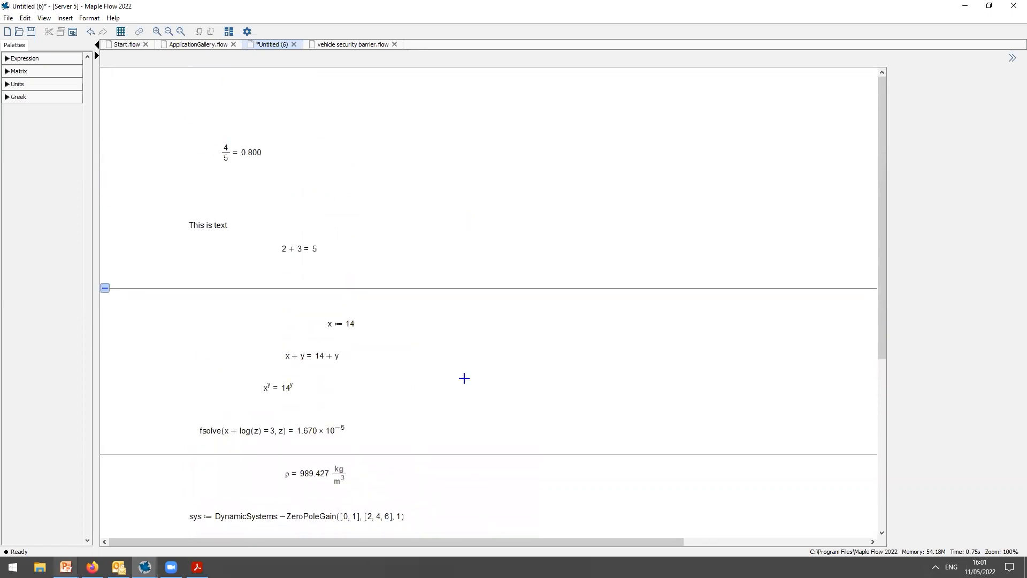
mouse_move(66, 566)
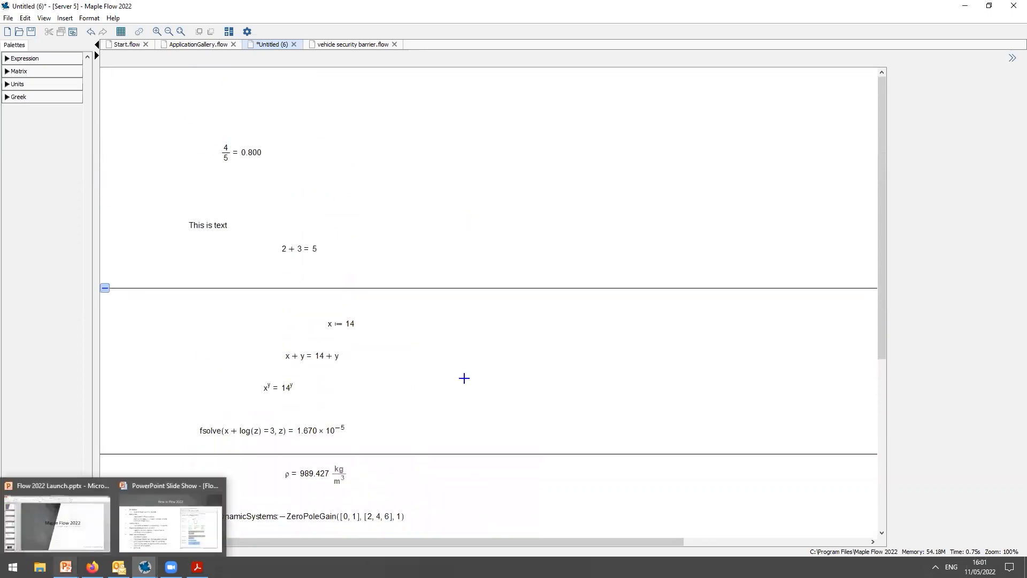
click(141, 524)
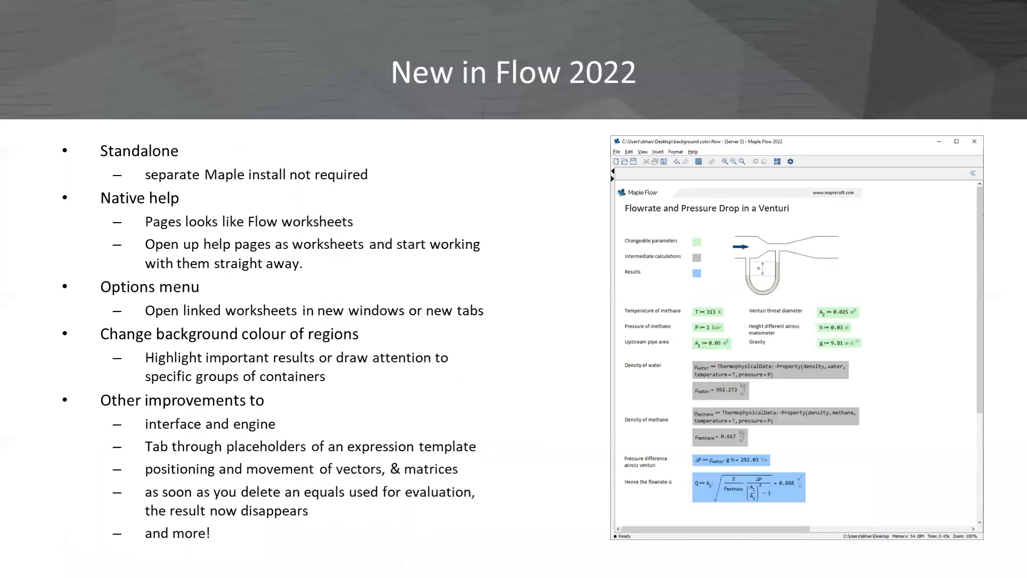
key(Right)
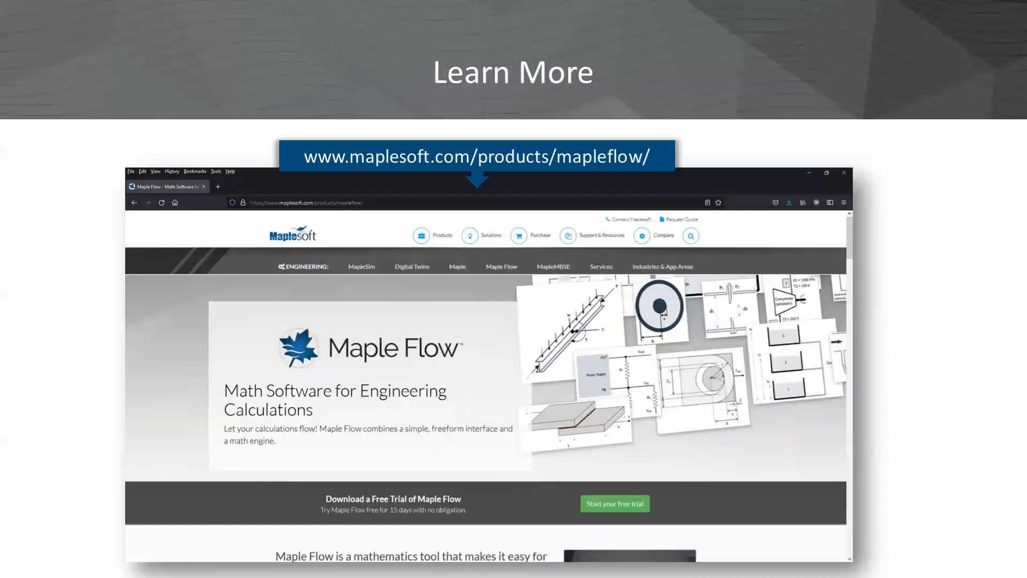